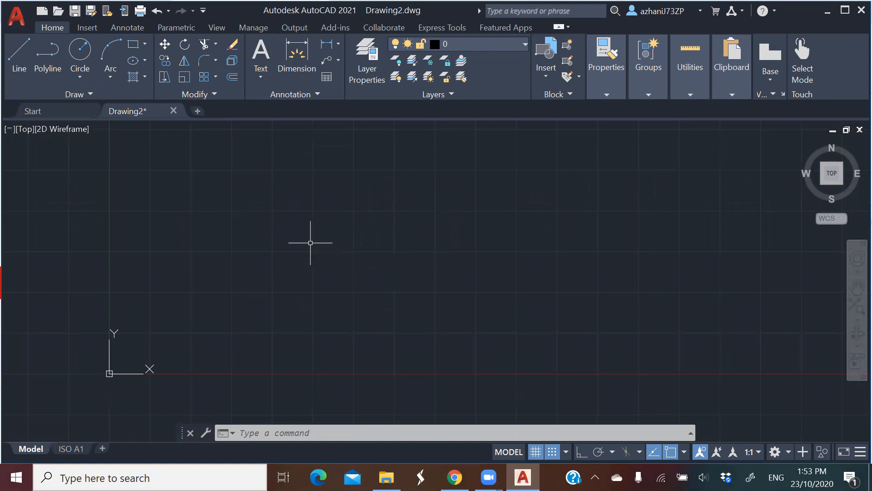
Look through the available drawing templates on the Start page, then return to the Drawing2 drawing
scroll(171, 224, "up", 3)
scroll(218, 227, "down", 6)
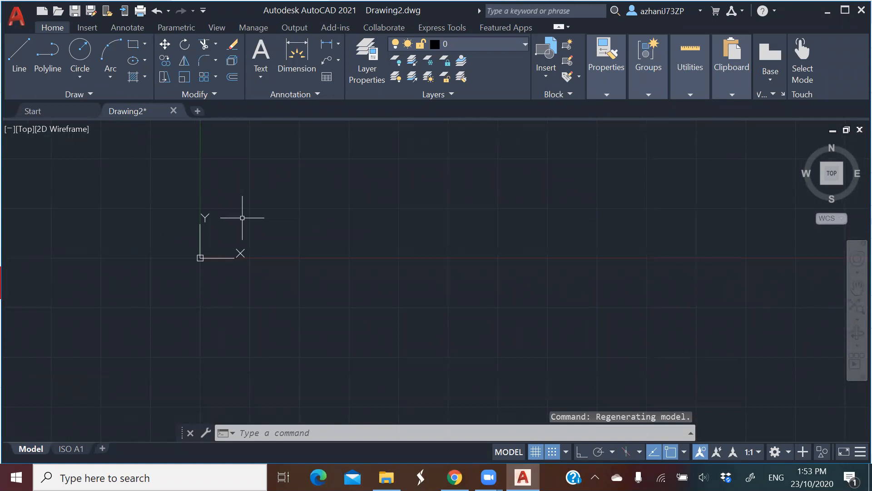
left_click(35, 110)
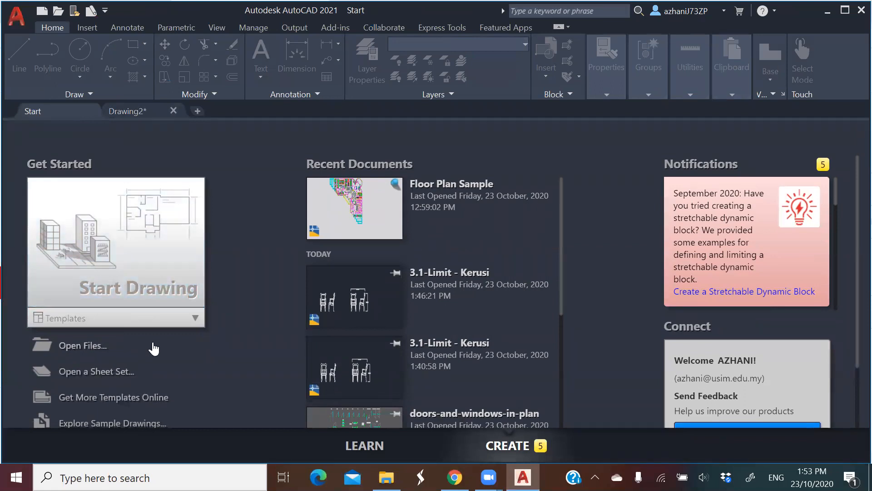
left_click(195, 317)
scroll(113, 359, "down", 4)
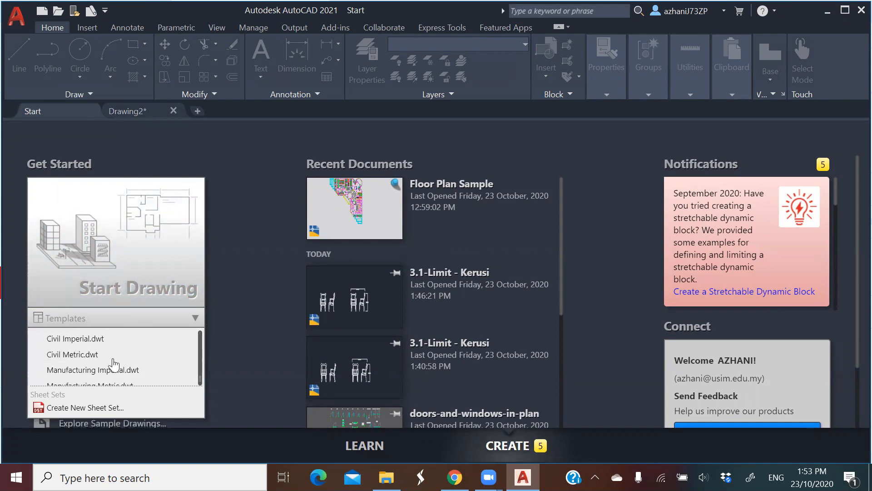
scroll(98, 362, "down", 3)
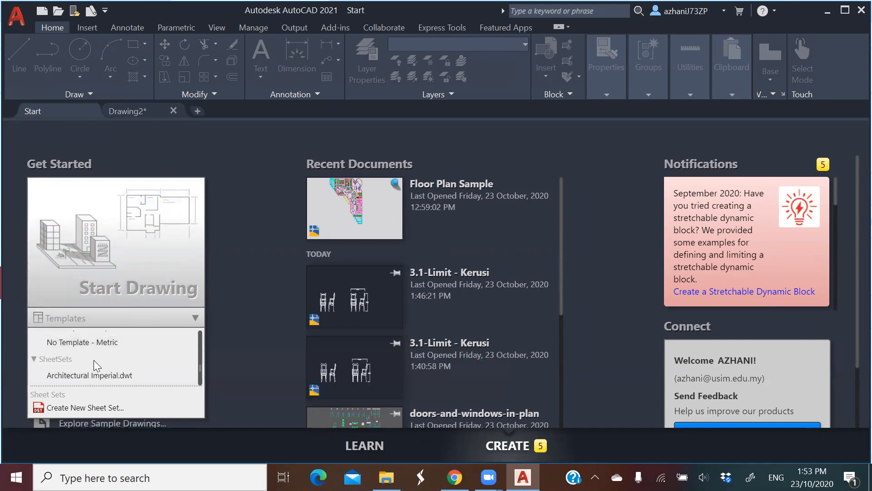
scroll(96, 366, "up", 3)
scroll(93, 359, "down", 3)
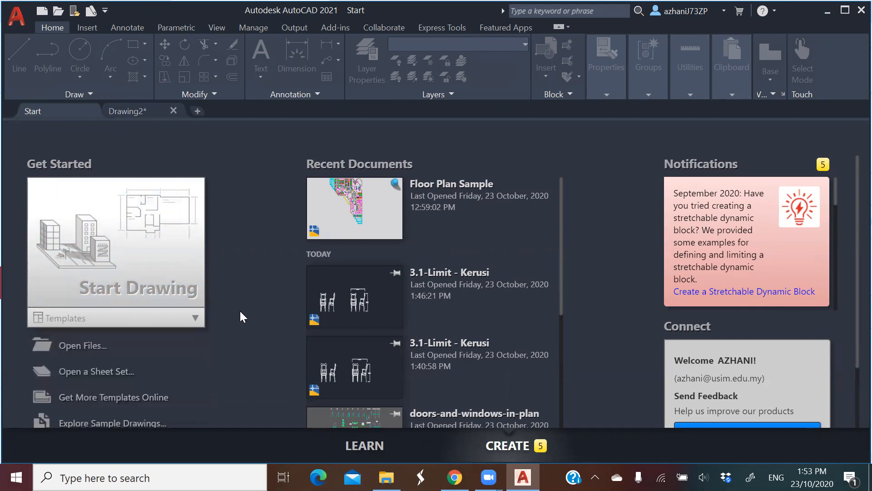
left_click(140, 112)
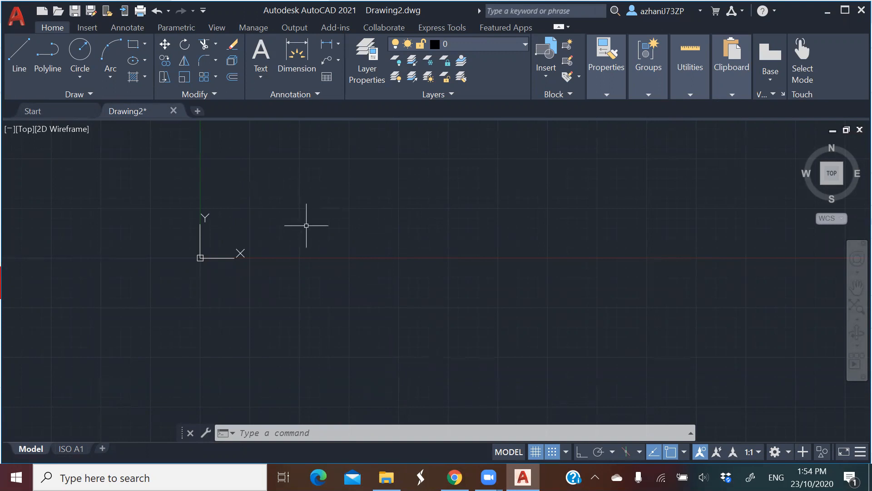
scroll(306, 223, "down", 5)
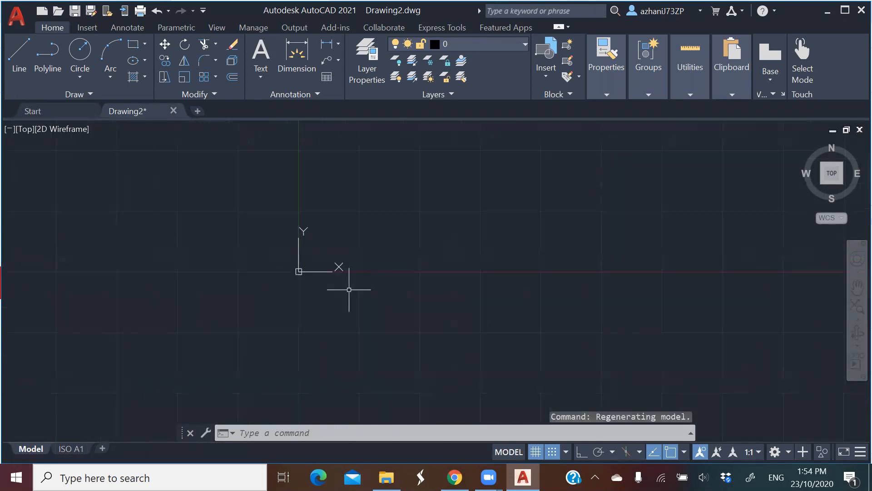
scroll(484, 239, "up", 2)
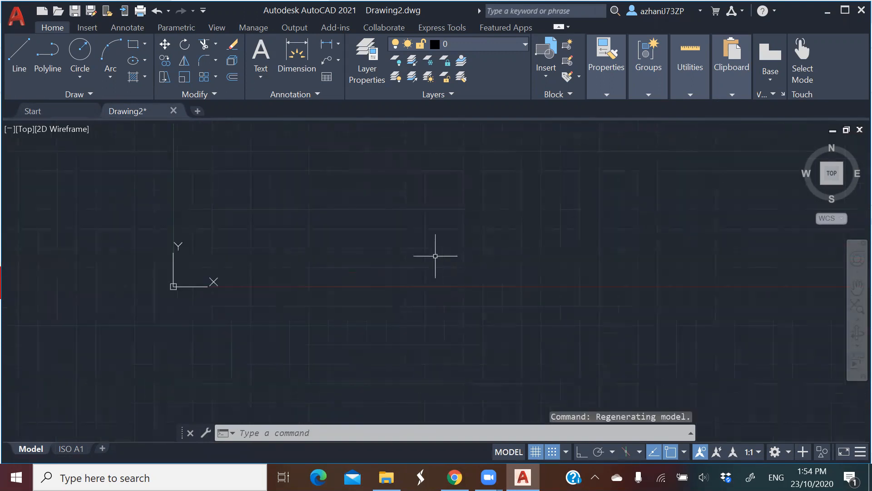
scroll(418, 271, "down", 2)
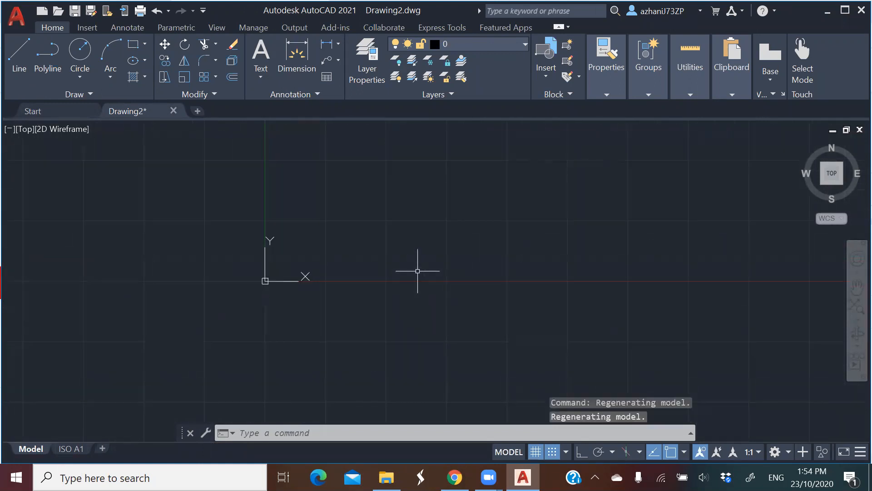
scroll(421, 240, "up", 2)
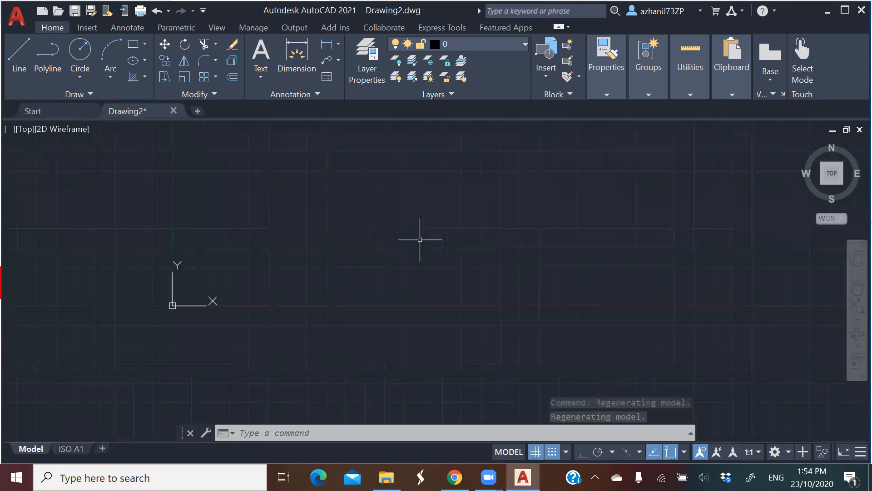
middle_click_drag(570, 198, 851, 140)
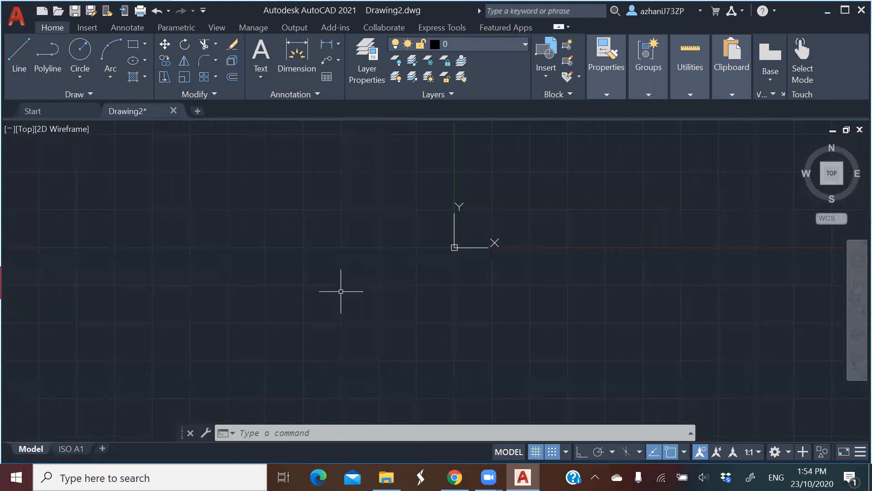
scroll(336, 286, "down", 2)
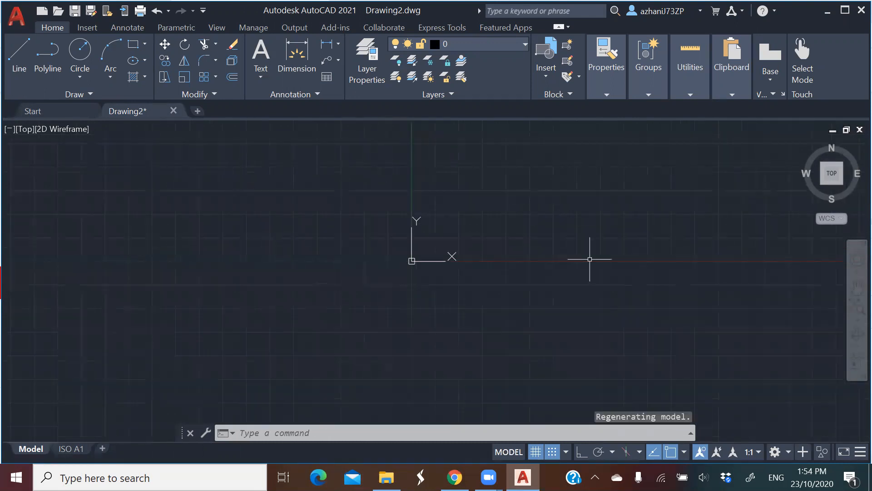
scroll(461, 305, "down", 1)
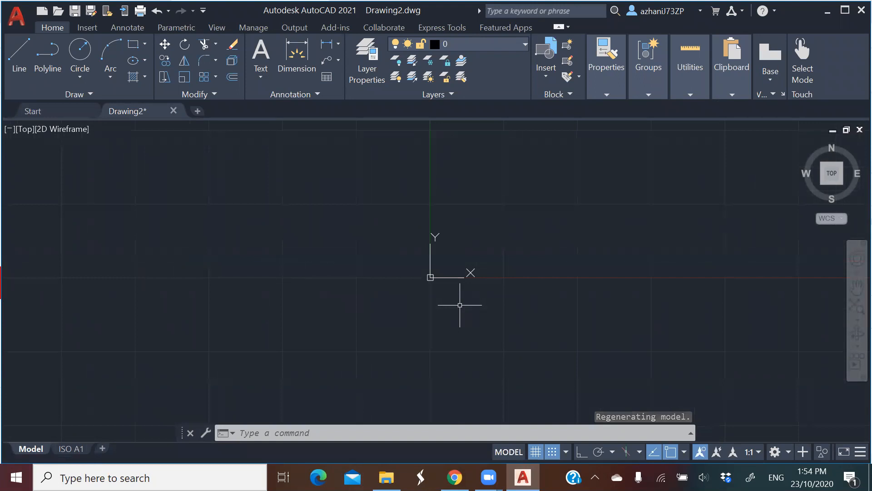
scroll(458, 303, "down", 1)
scroll(424, 272, "up", 3)
scroll(491, 296, "up", 2)
scroll(366, 284, "down", 2)
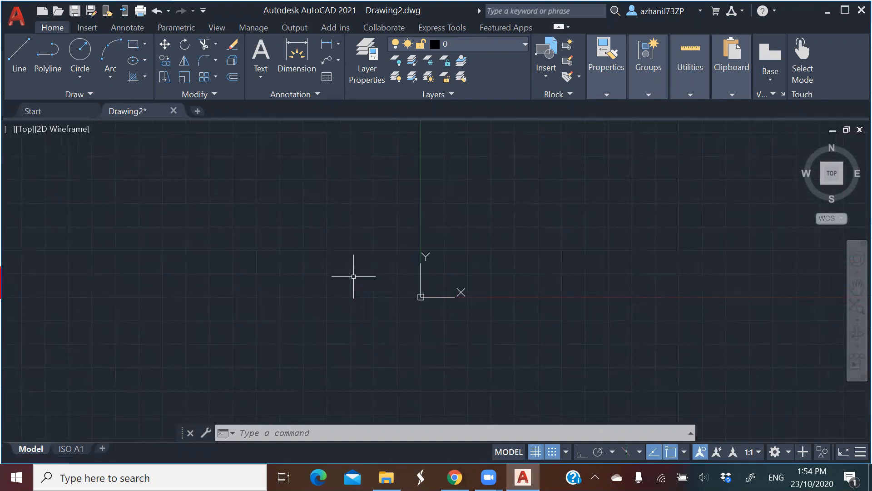
scroll(436, 293, "up", 6)
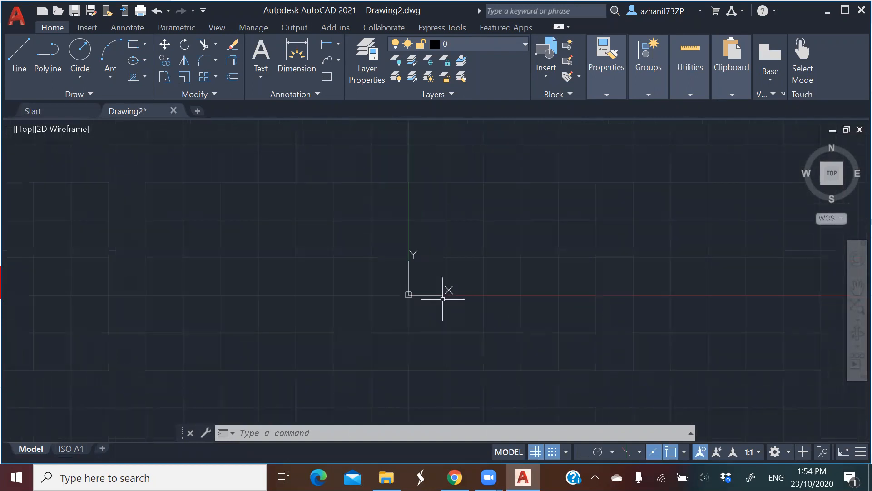
scroll(353, 287, "down", 3)
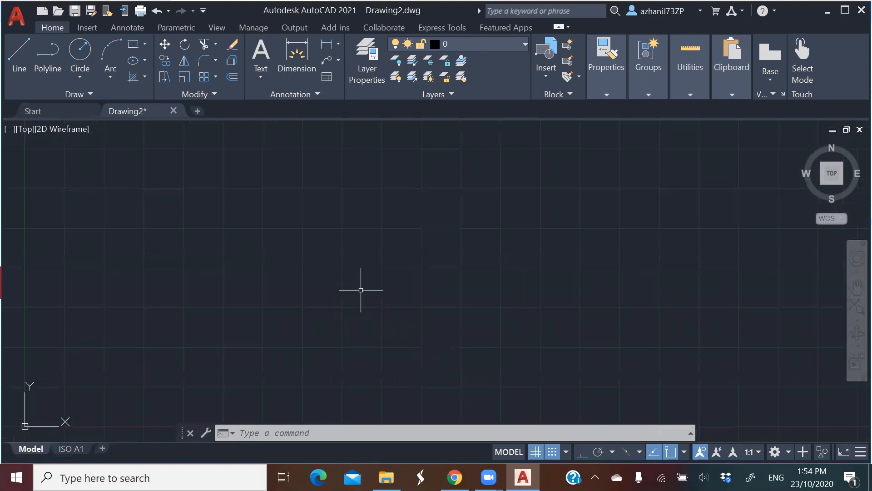
scroll(336, 266, "up", 5)
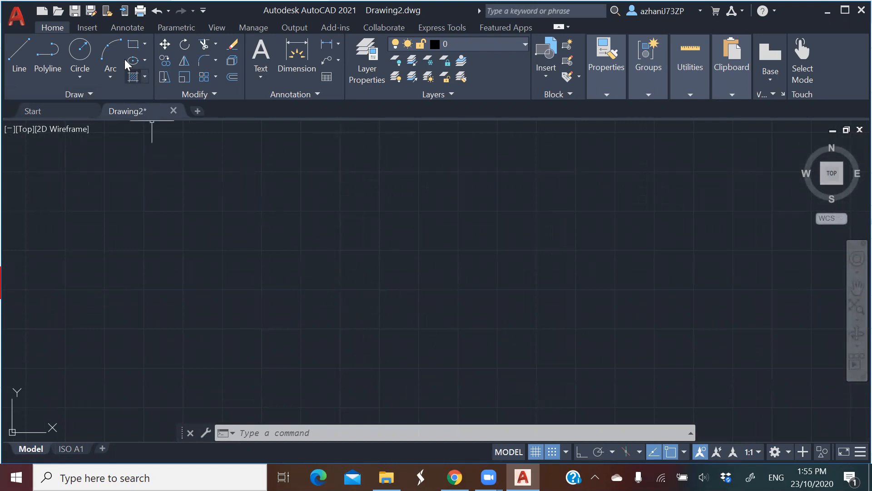
Draw a 300 by 300 rectangle with its first corner up and to the right of the origin
left_click(133, 47)
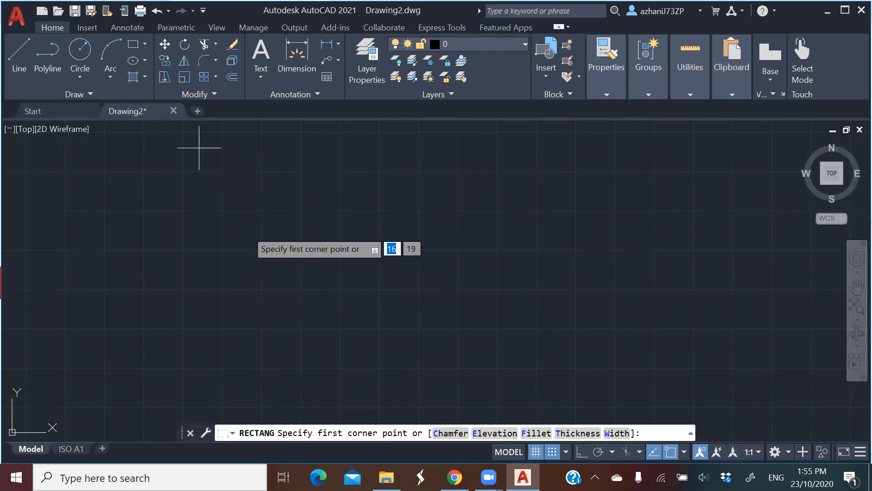
left_click(238, 172)
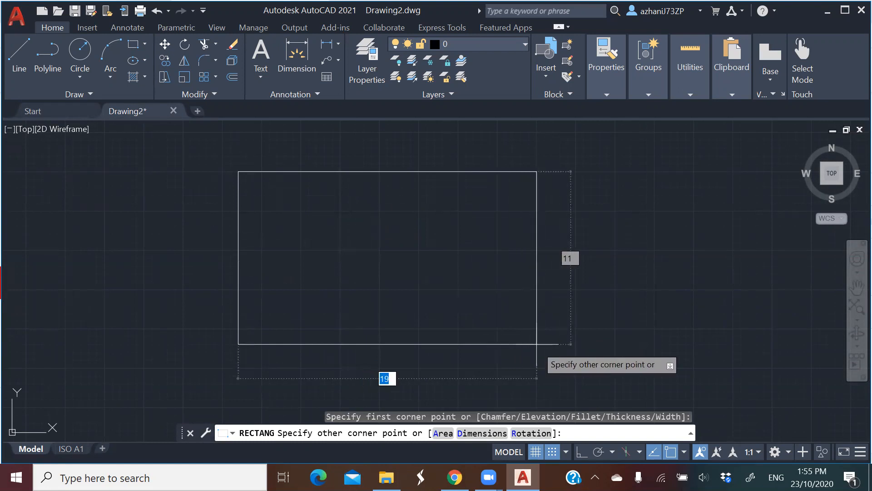
key("BackSpace")
type("300")
key("Tab")
type("30")
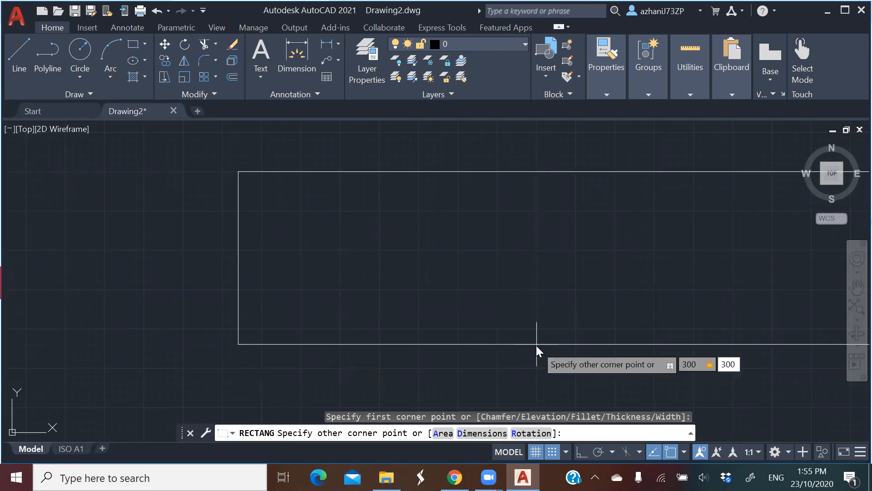
key("Return")
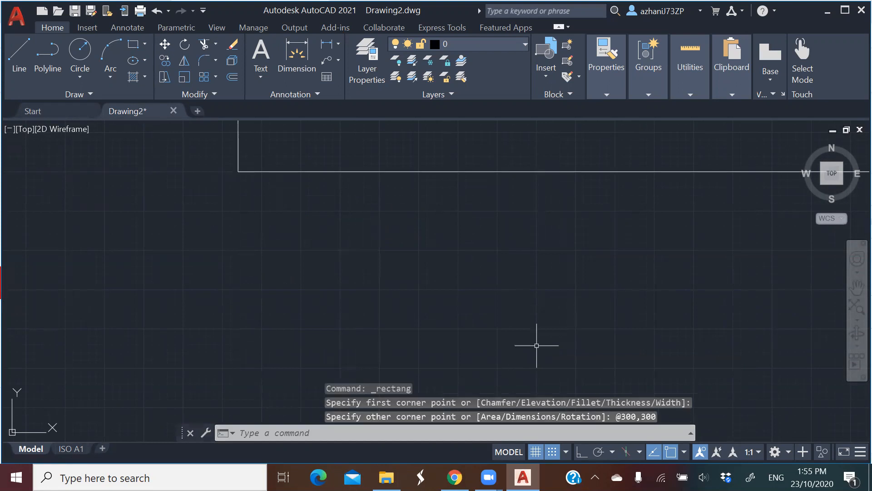
Examine the whole square and the position of its lower-left corner relative to the origin
scroll(418, 292, "down", 5)
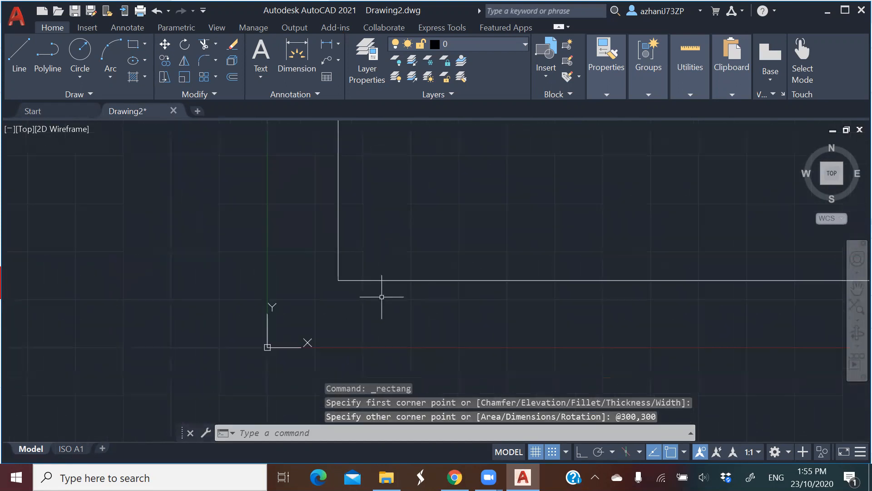
scroll(383, 294, "up", 2)
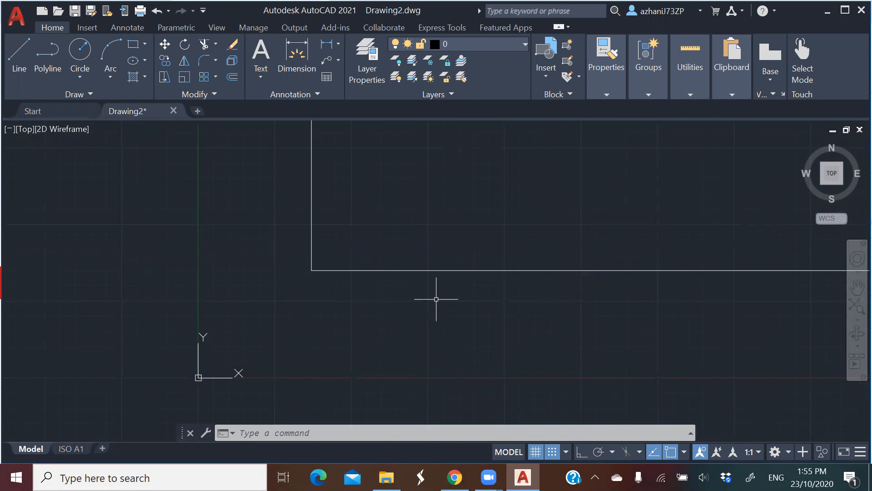
scroll(423, 301, "down", 5)
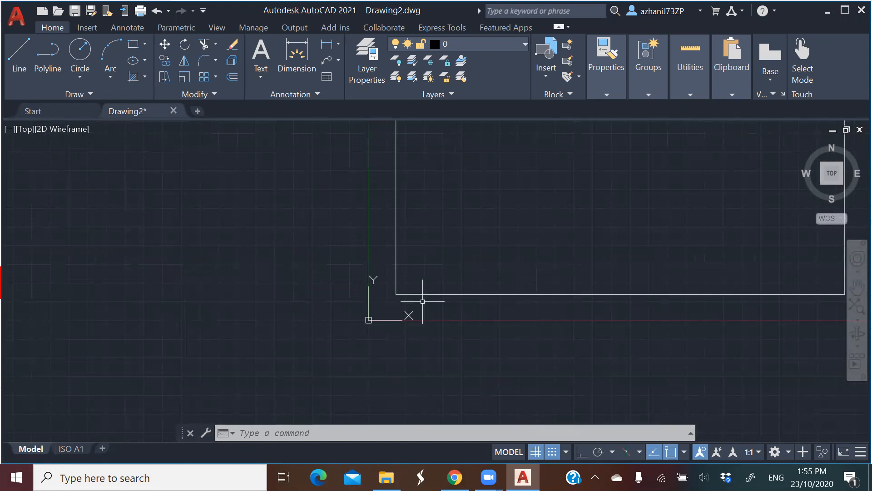
scroll(360, 319, "down", 5)
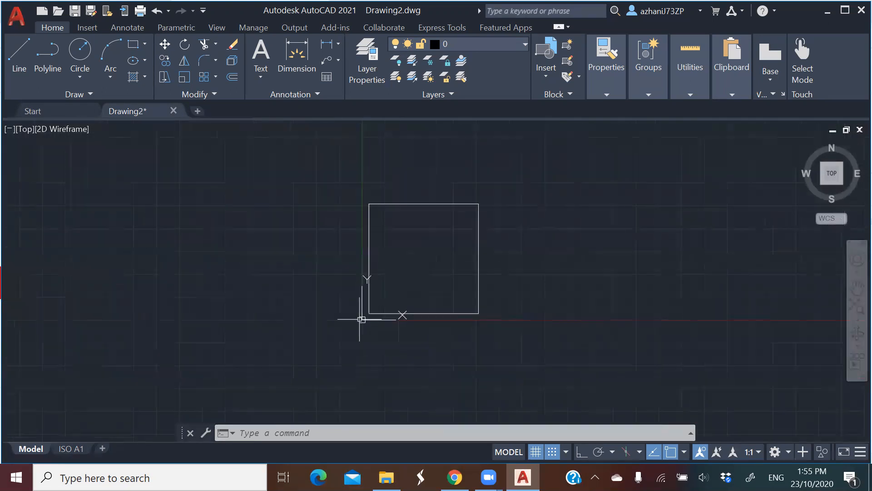
scroll(443, 268, "up", 4)
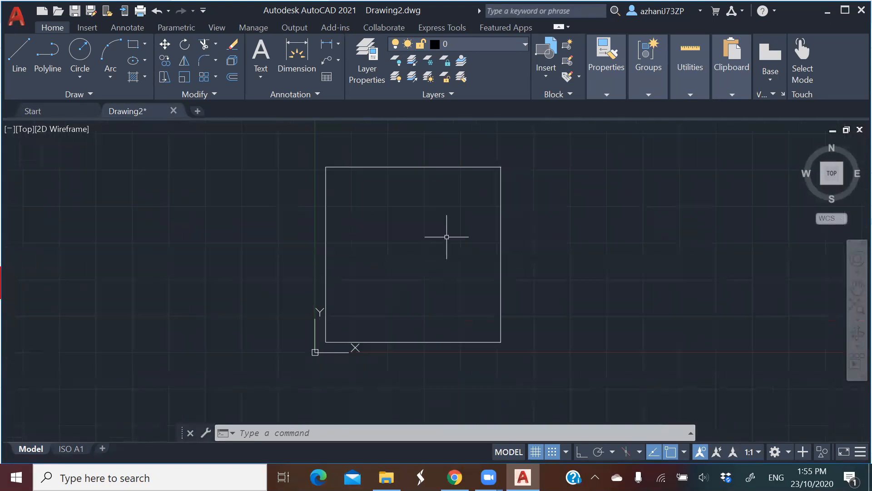
scroll(441, 245, "down", 4)
scroll(437, 247, "up", 4)
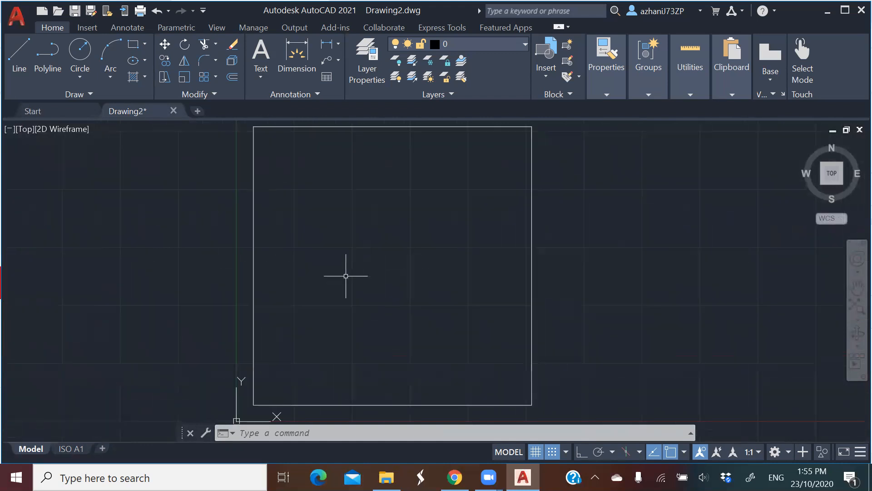
scroll(393, 257, "down", 2)
scroll(234, 354, "up", 4)
scroll(336, 327, "up", 2)
scroll(335, 328, "up", 2)
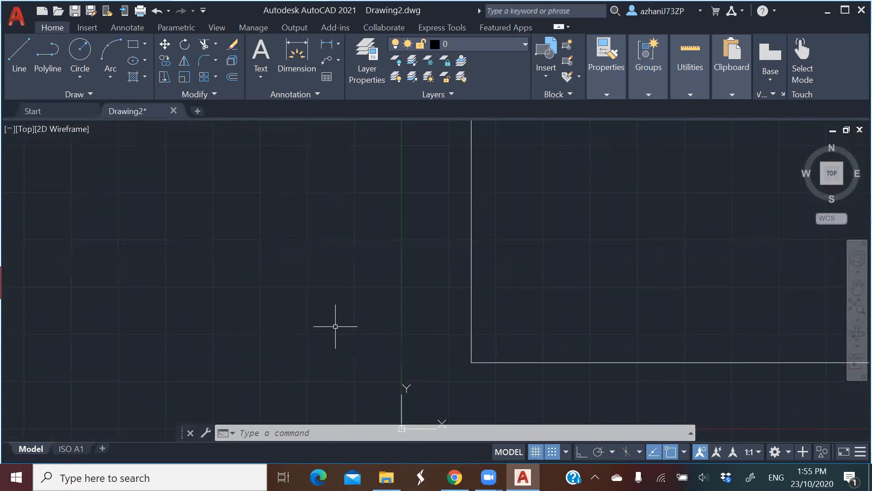
Fit the entire drawing in the view with the Extents option of the Zoom command
type("Z")
key("Return")
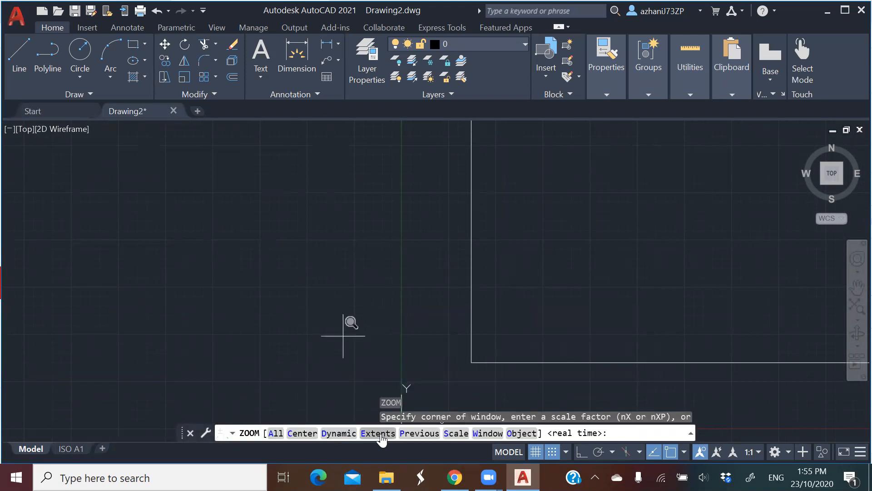
type("e")
key("Return")
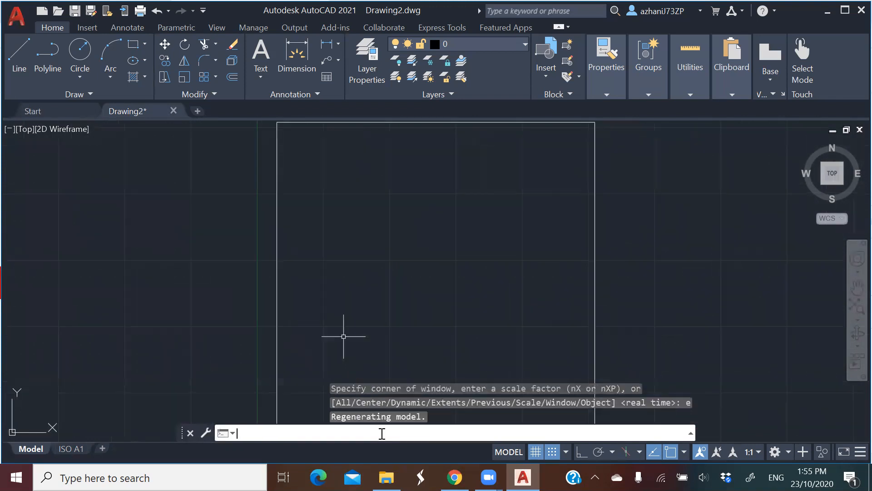
scroll(403, 290, "down", 2)
scroll(413, 298, "down", 3)
scroll(458, 298, "up", 3)
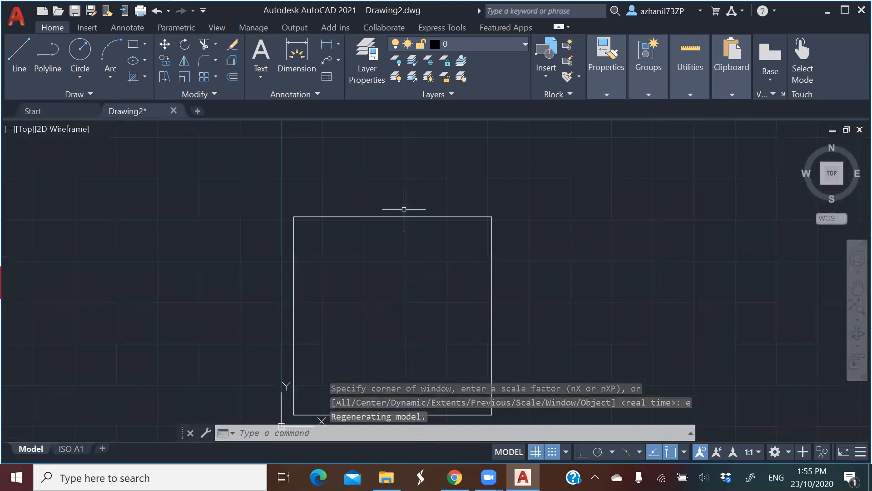
scroll(366, 308, "down", 2)
scroll(366, 298, "up", 4)
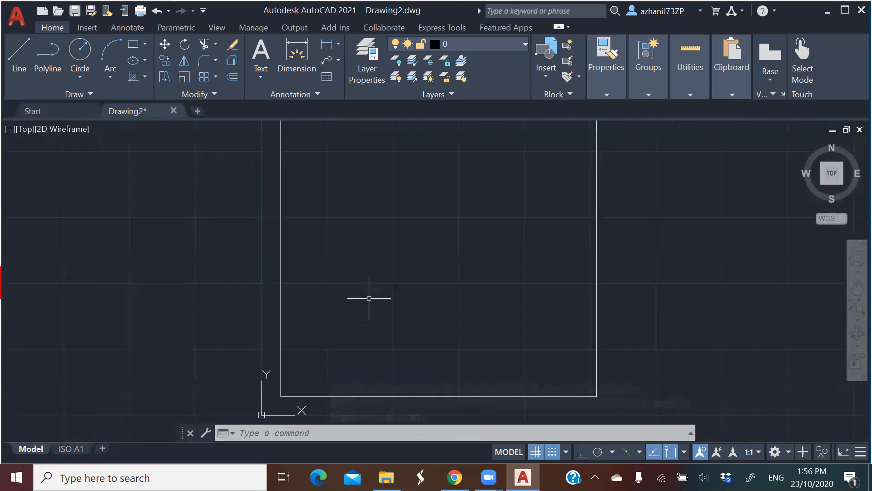
scroll(336, 318, "down", 2)
scroll(388, 213, "up", 2)
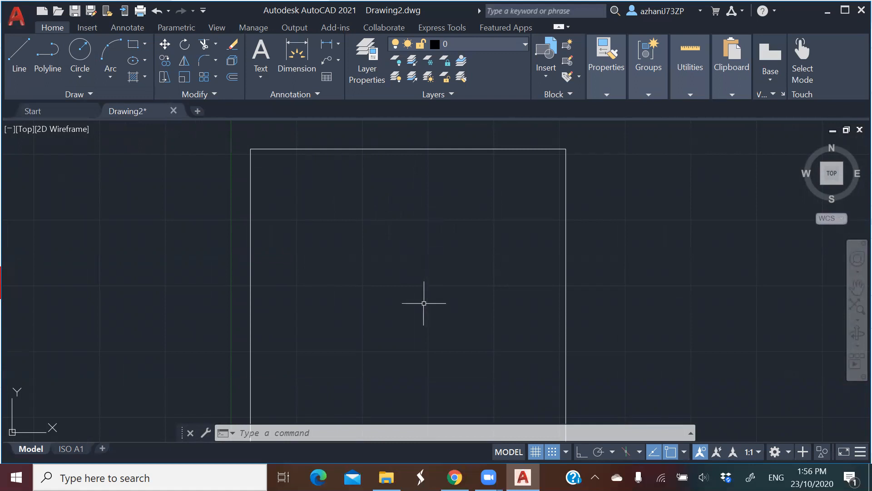
Open the Drawing Units settings from the drawing utilities, look over the length, angle and insertion scale options, and close them
left_click(17, 20)
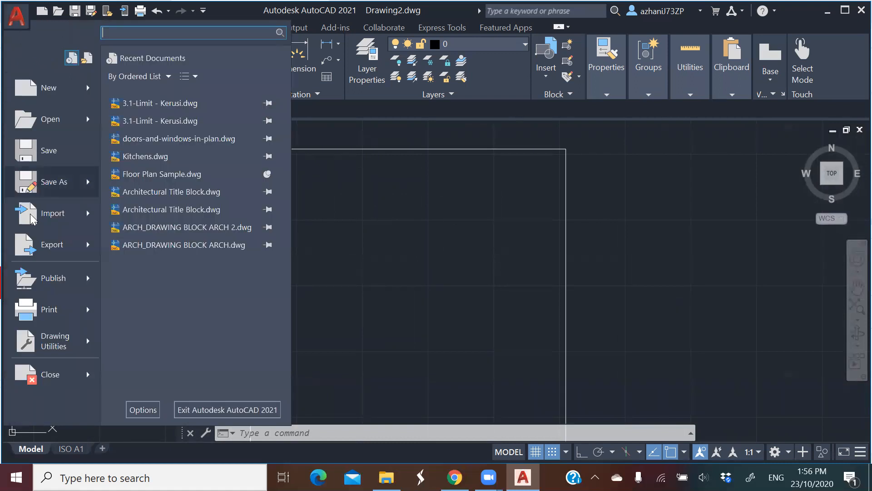
left_click(62, 348)
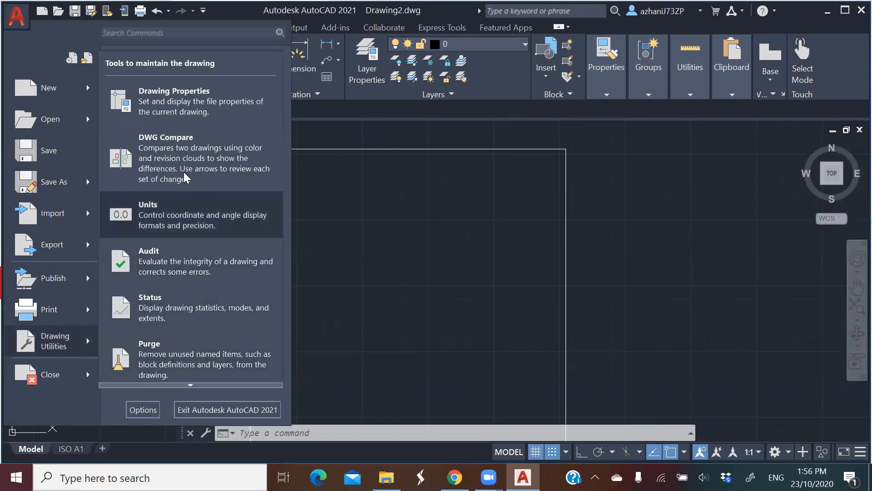
left_click(182, 218)
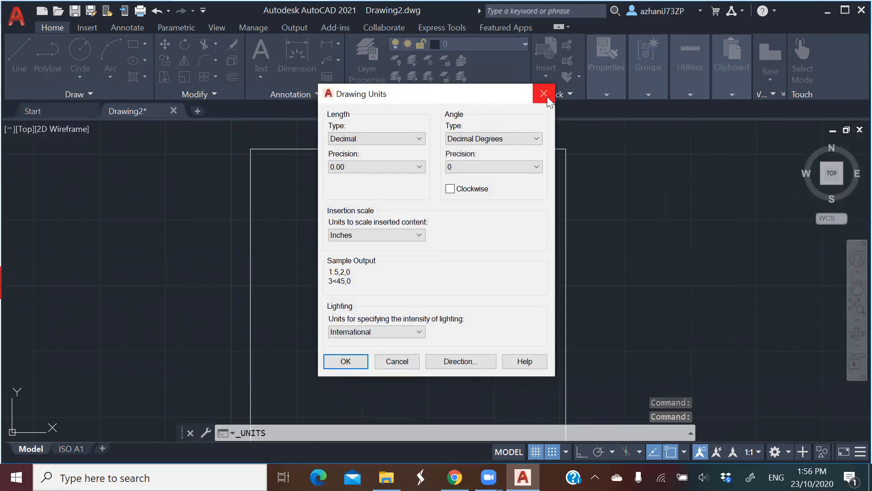
left_click(345, 362)
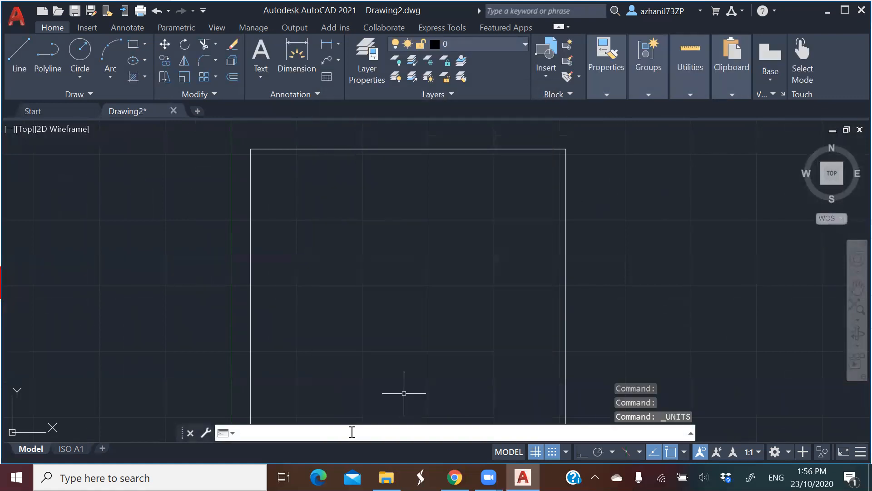
Configure the drawing units with the UNITS command: length precision 0 and insertion scale Millimeters
type("units")
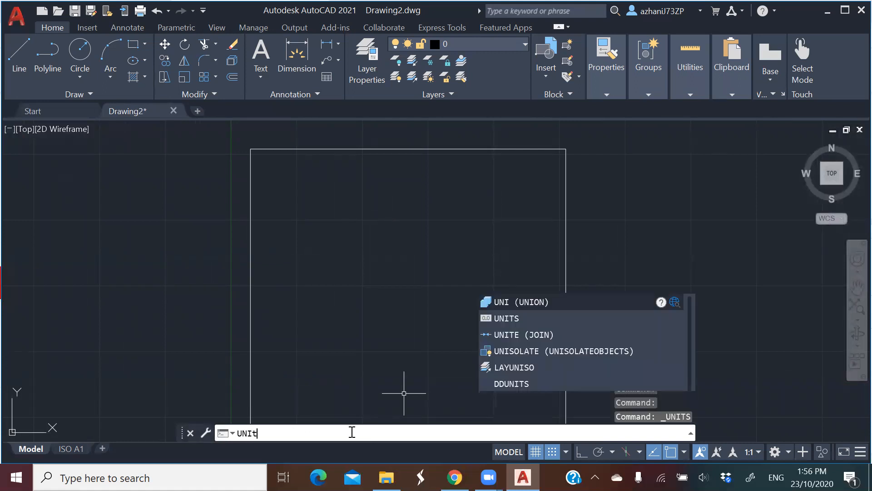
key("Return")
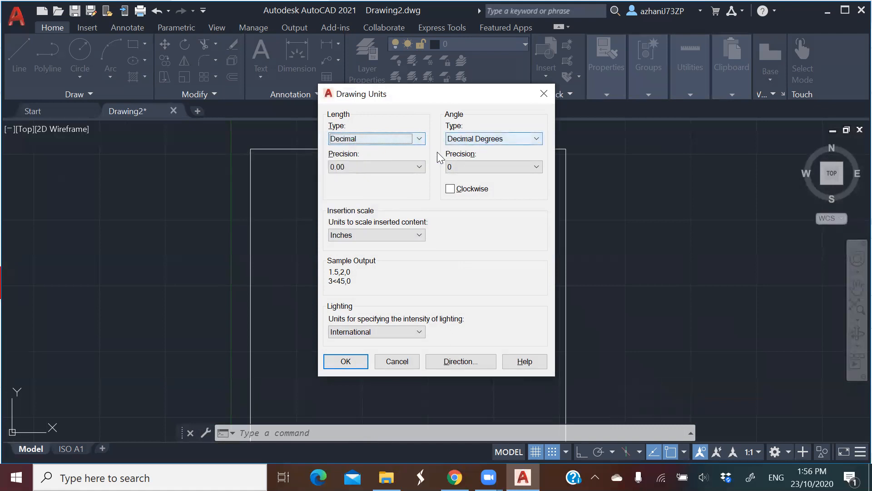
left_click(412, 167)
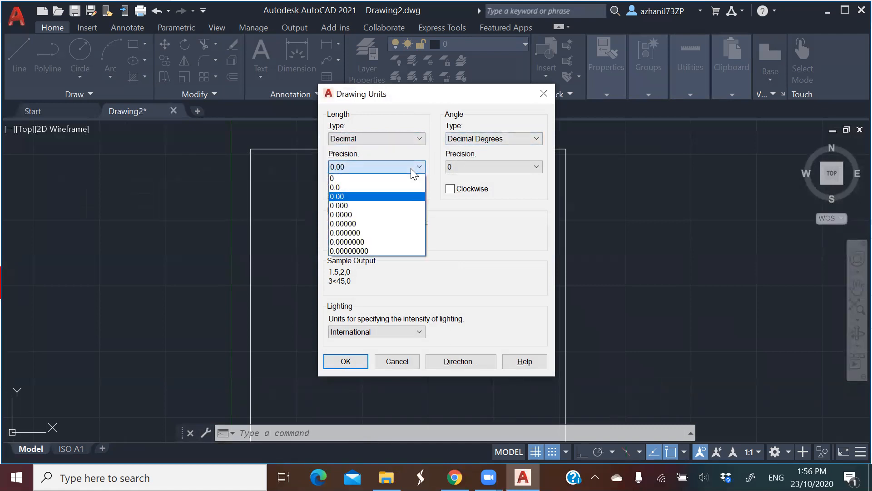
left_click(447, 212)
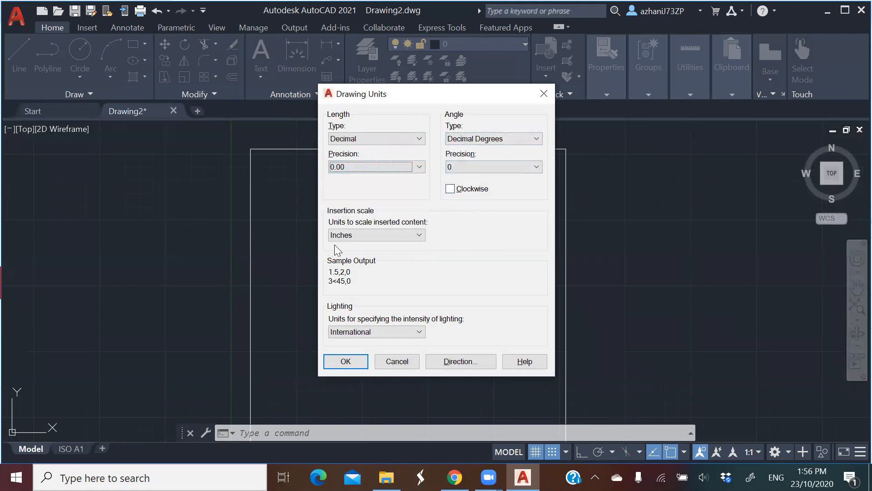
left_click(400, 234)
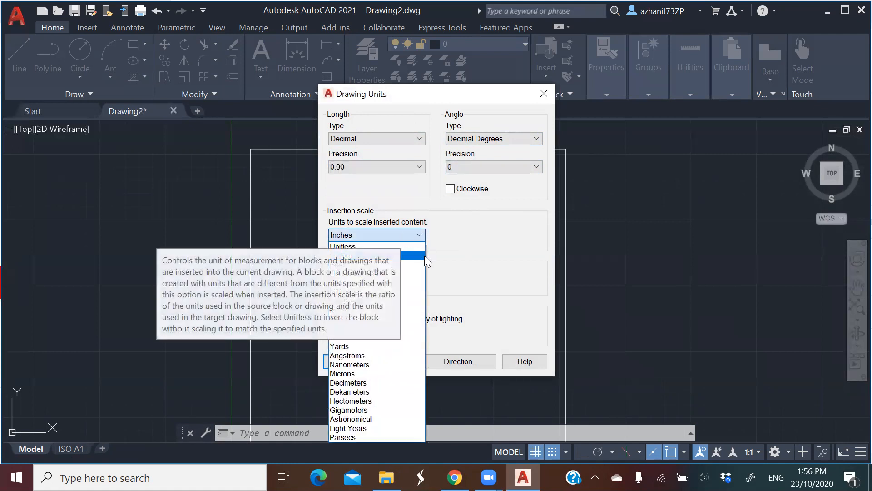
left_click(397, 293)
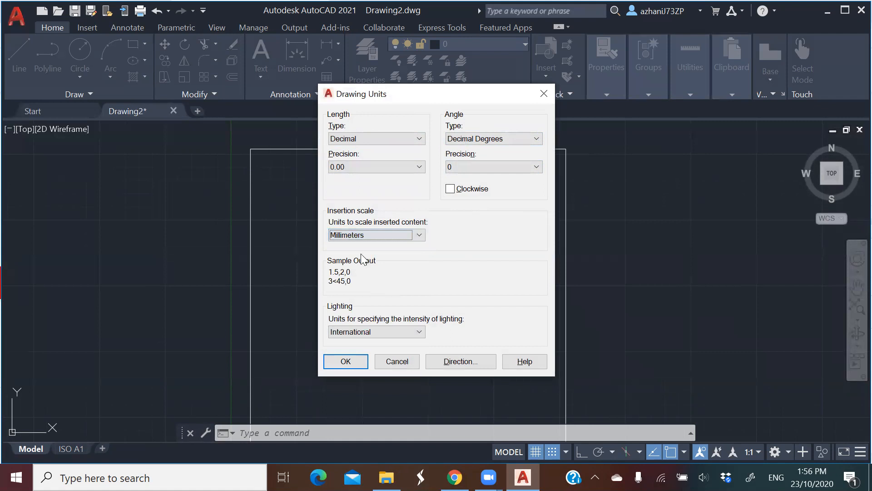
left_click(365, 167)
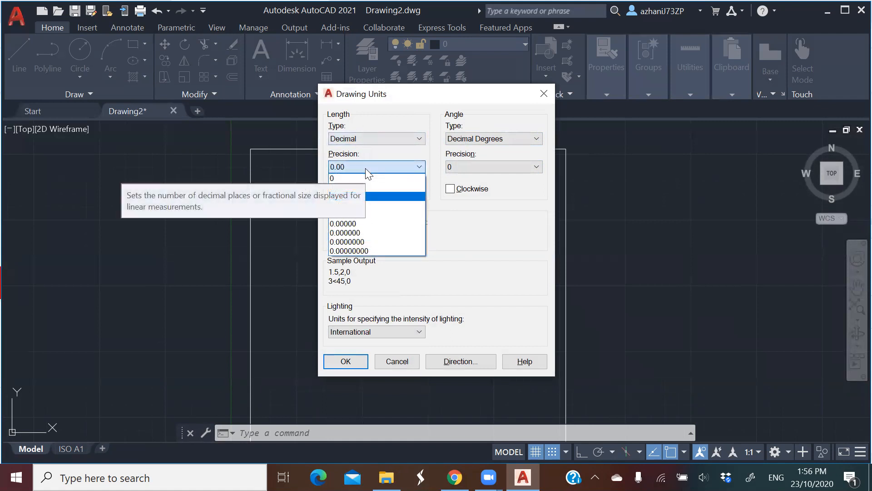
left_click(401, 178)
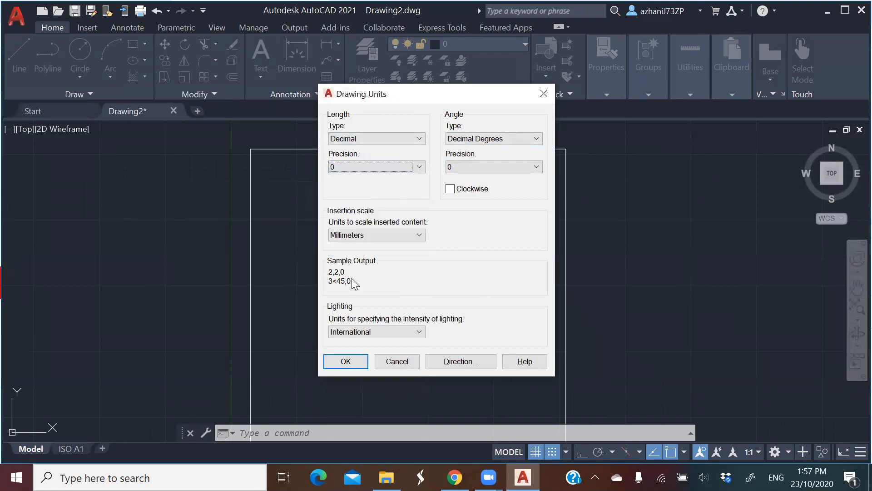
left_click(346, 361)
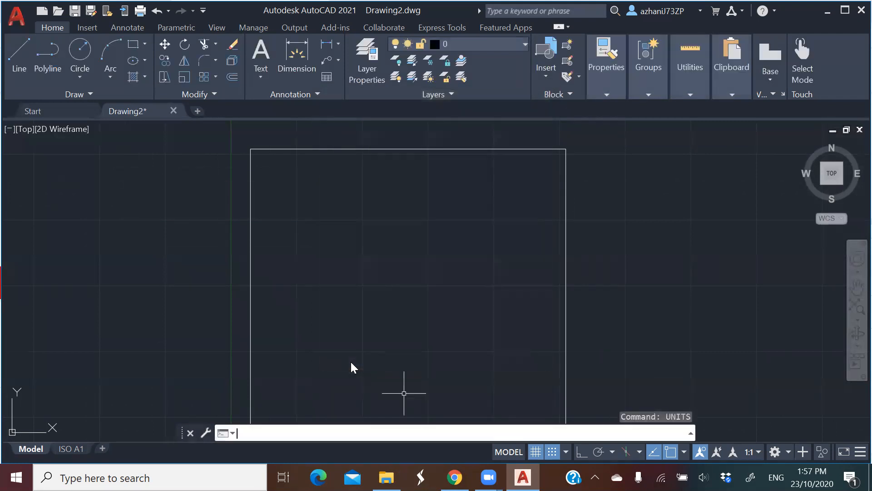
Delete the existing square near the origin
scroll(374, 230, "down", 6)
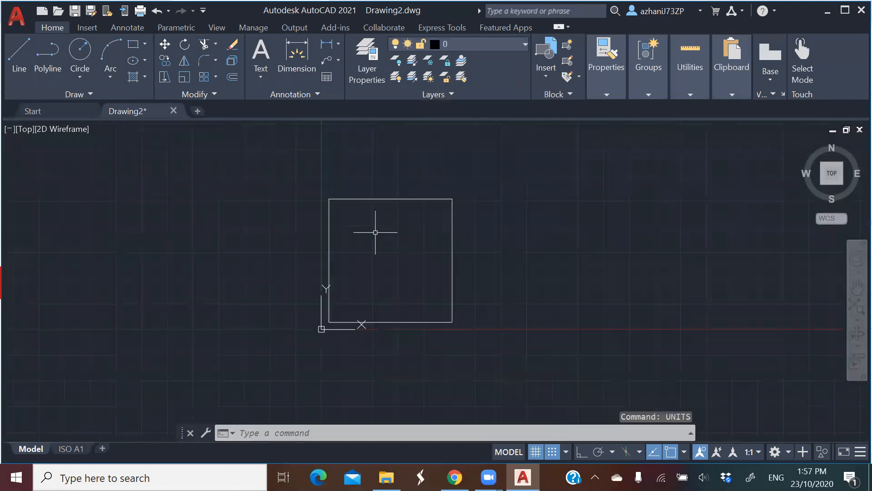
scroll(358, 281, "up", 4)
scroll(359, 277, "down", 2)
scroll(400, 196, "up", 2)
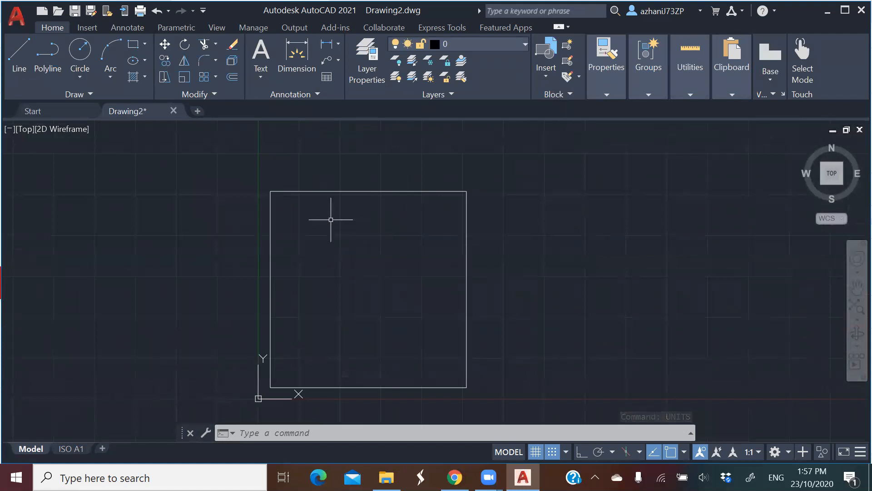
left_click(347, 216)
left_click(350, 166)
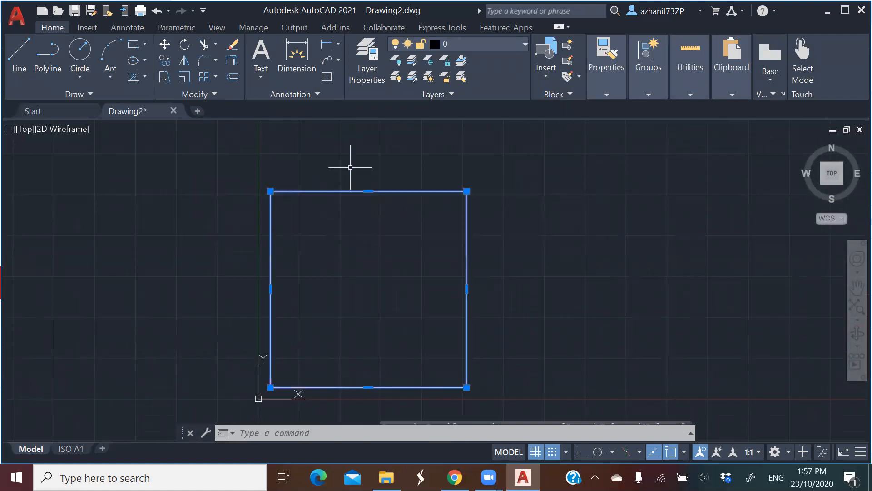
key("Delete")
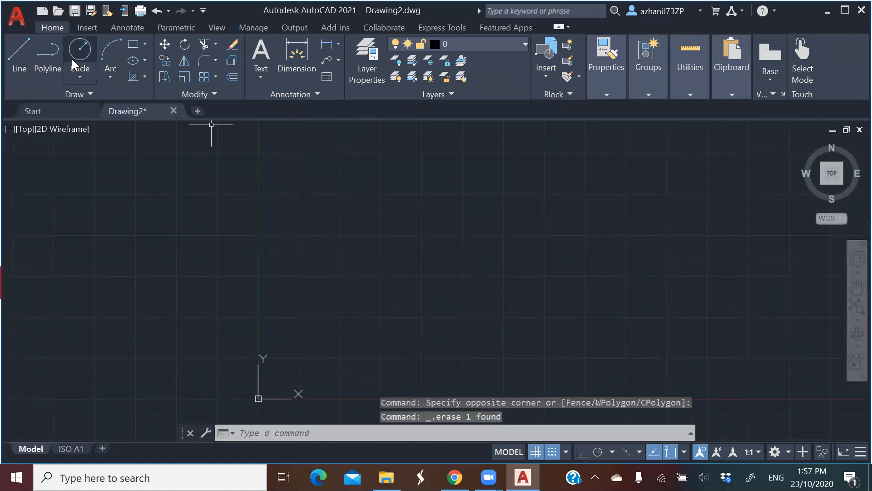
Draw a new 300 by 300 rectangle with its first corner up and to the right of the origin
left_click(133, 44)
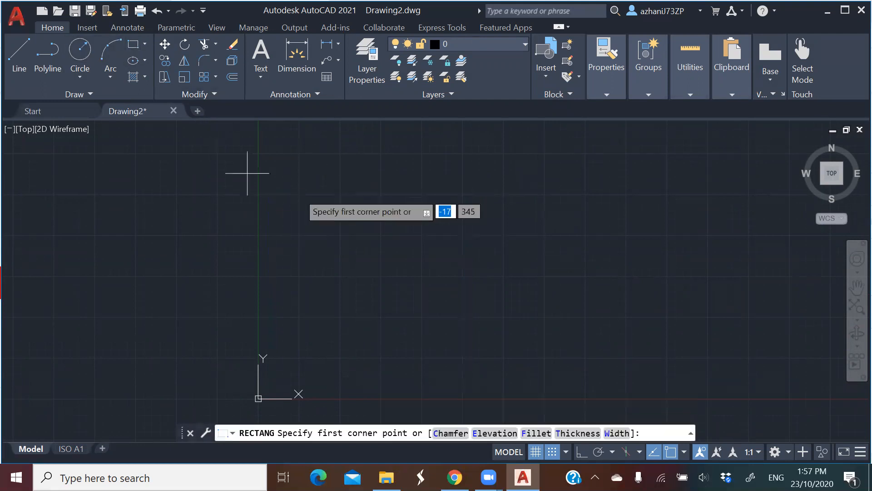
left_click(345, 167)
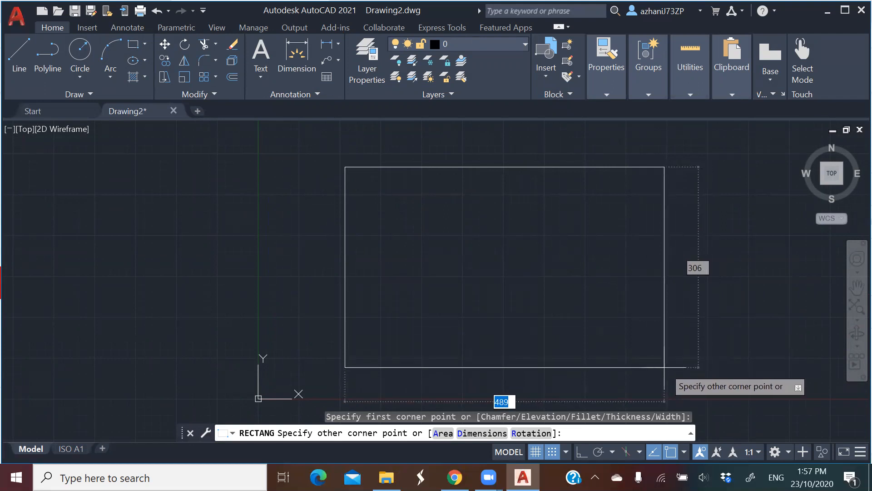
type("300")
key("Tab")
type("300")
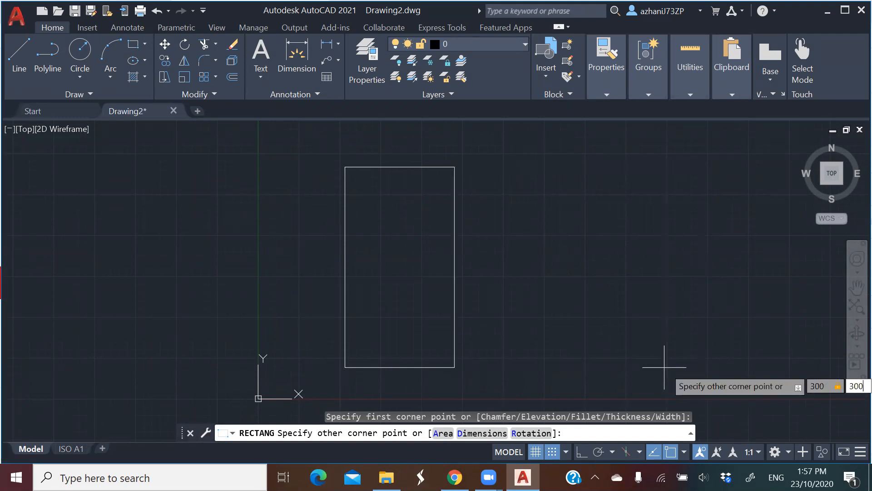
key("Return")
Zoom to the drawing's extents and examine the whole new square
type("z")
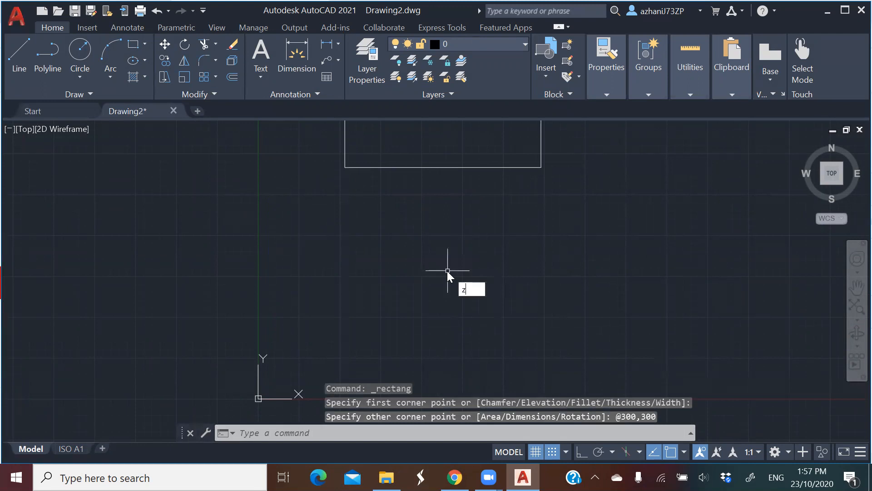
key("Return")
type("e")
key("Return")
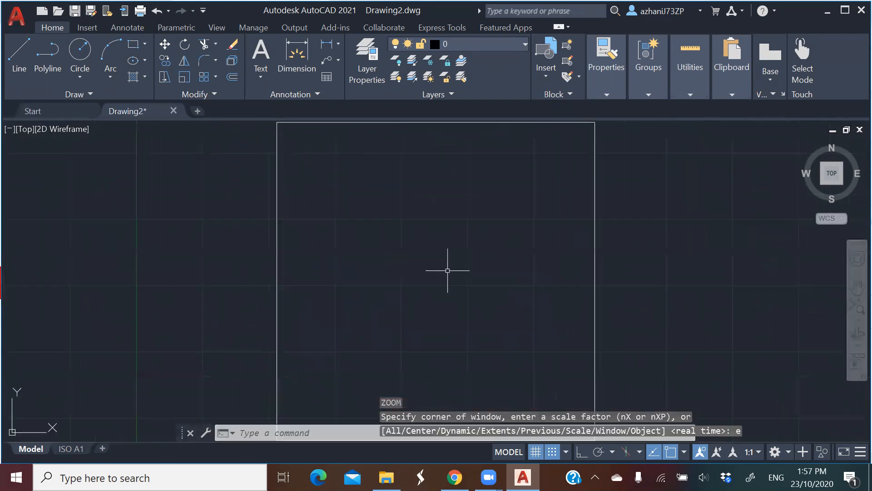
scroll(405, 224, "up", 2)
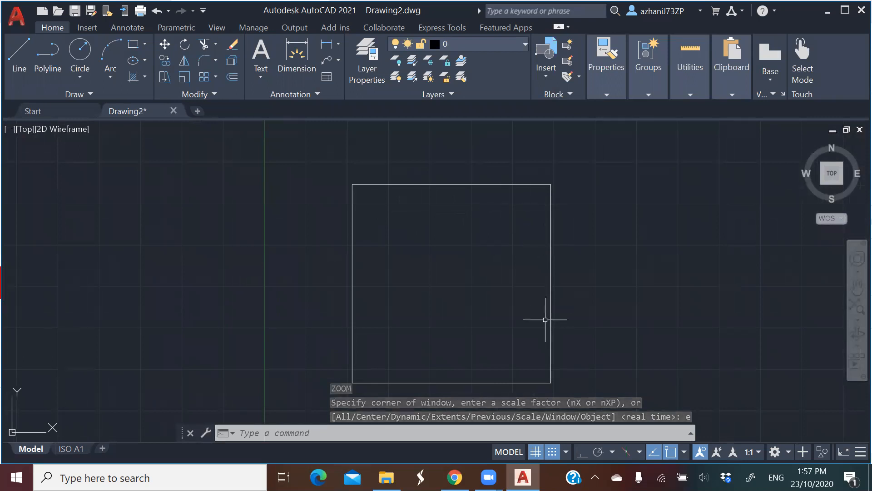
scroll(404, 290, "down", 2)
scroll(470, 302, "up", 2)
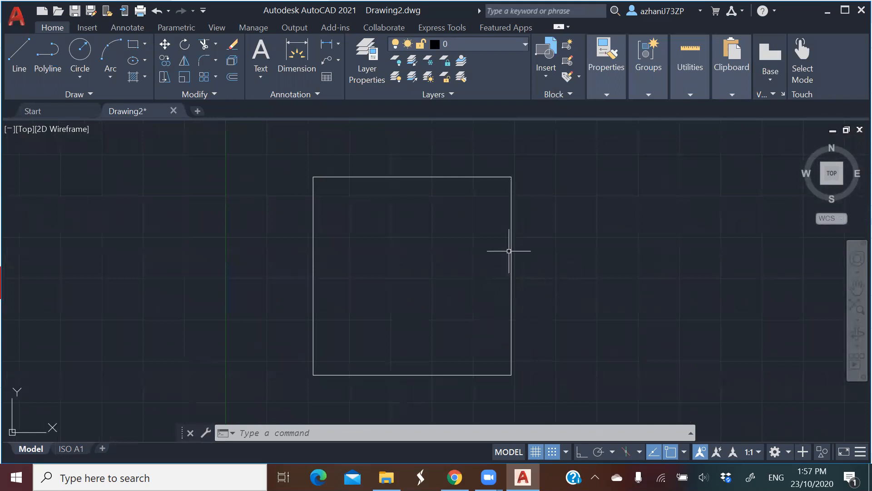
scroll(443, 238, "up", 2)
scroll(444, 236, "down", 4)
scroll(450, 306, "up", 2)
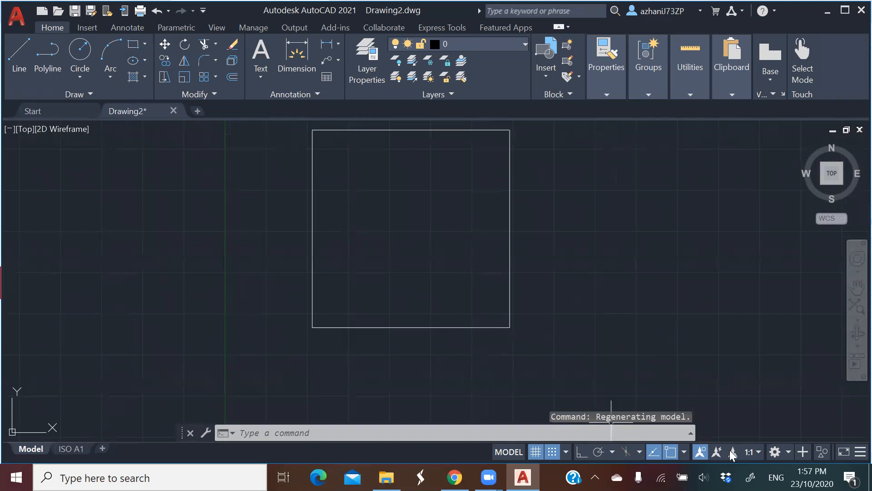
Enable the Geometric Center, Node and Apparent Intersection object snaps
left_click(684, 452)
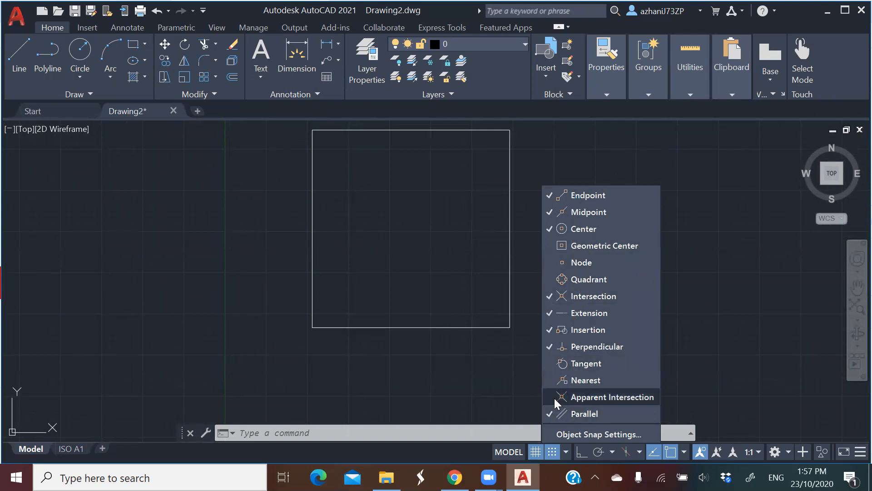
left_click(550, 246)
left_click(554, 264)
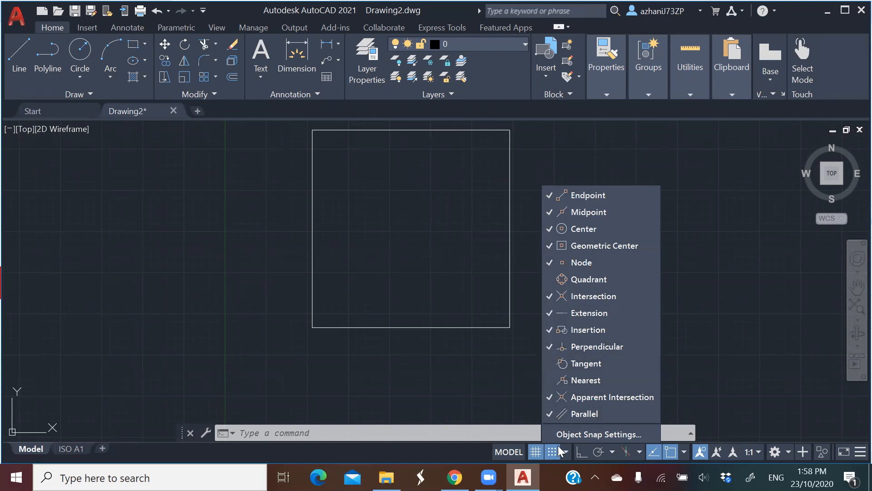
Review the Object Snap page of the Drafting Settings and the list of running snap modes, keeping object snap on
key("Escape")
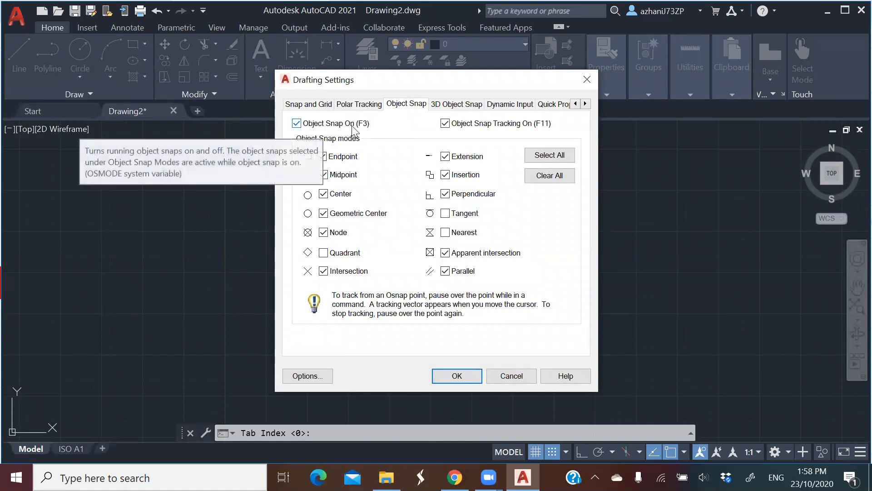
left_click(296, 125)
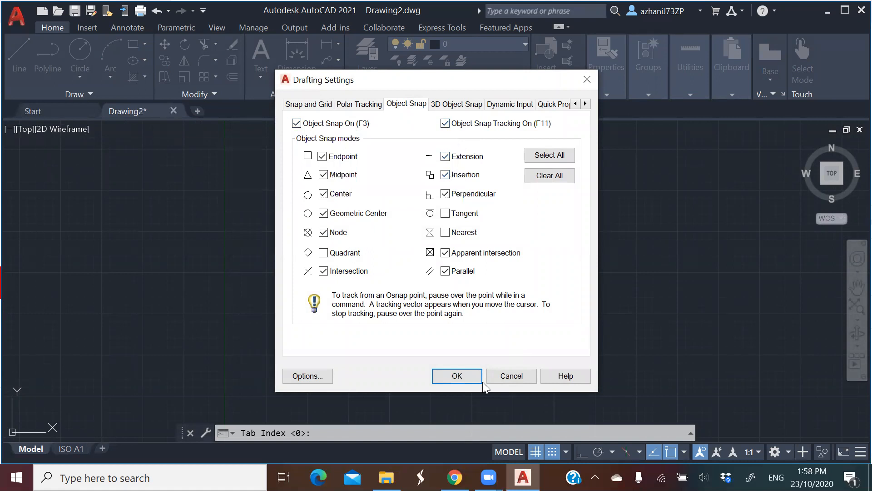
left_click(456, 376)
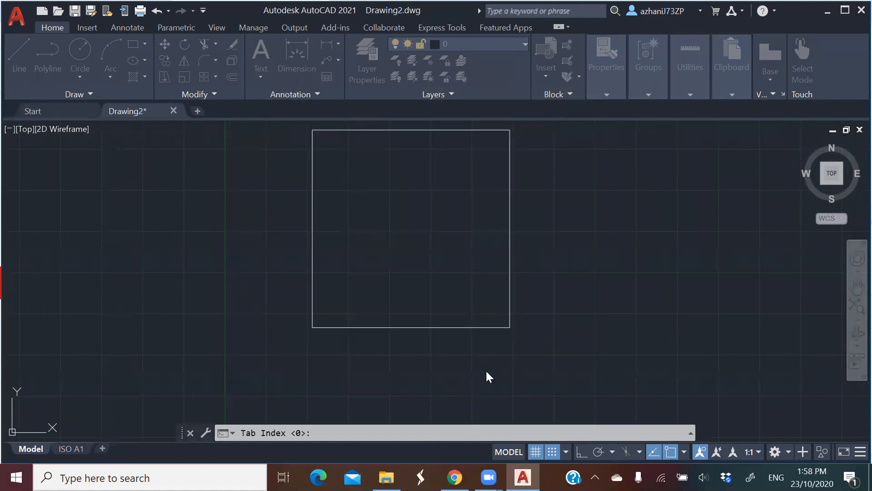
left_click(684, 453)
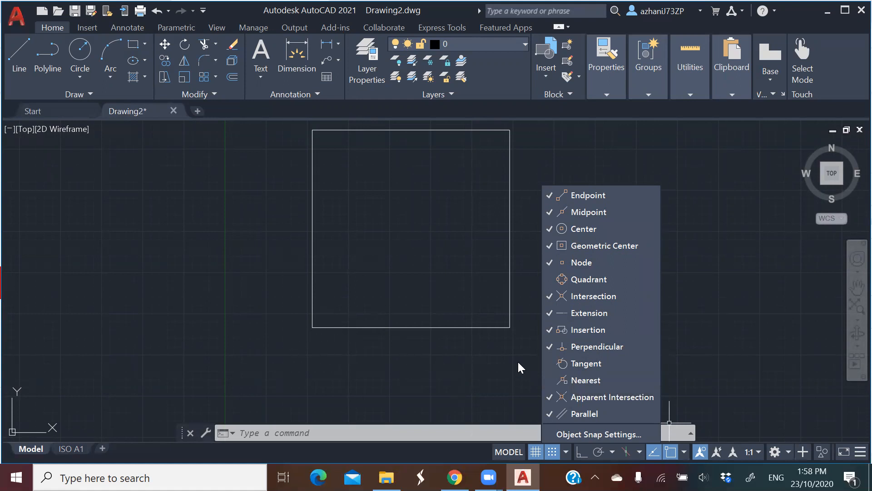
left_click(466, 368)
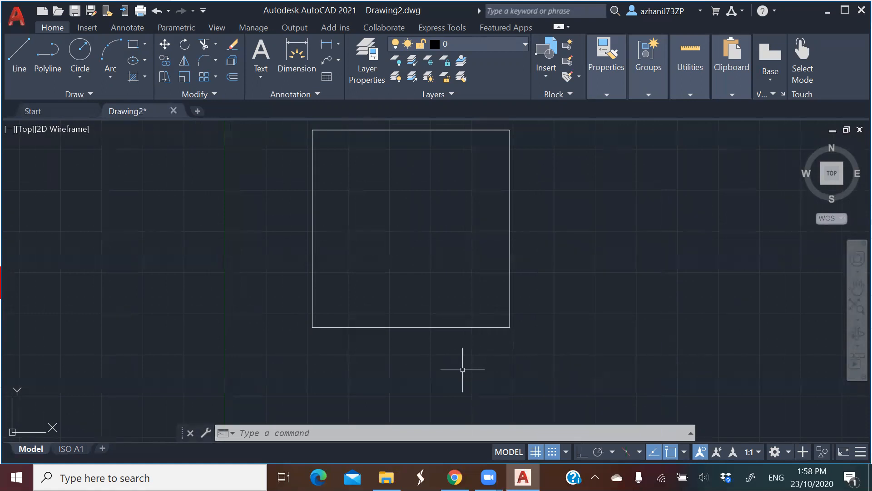
scroll(441, 298, "down", 2)
scroll(394, 254, "up", 2)
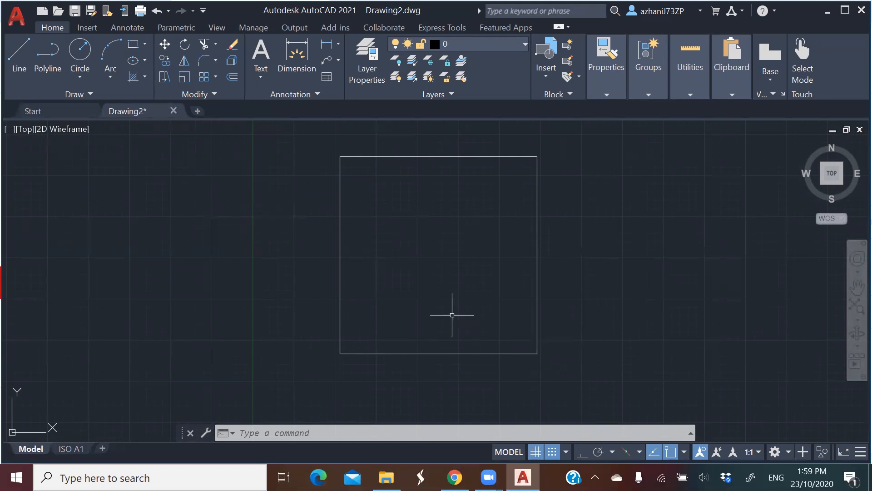
left_click(19, 25)
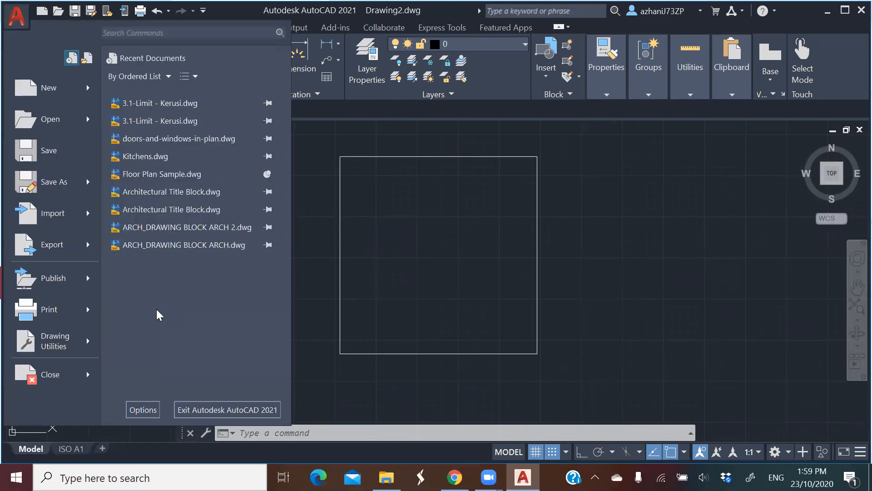
left_click(67, 183)
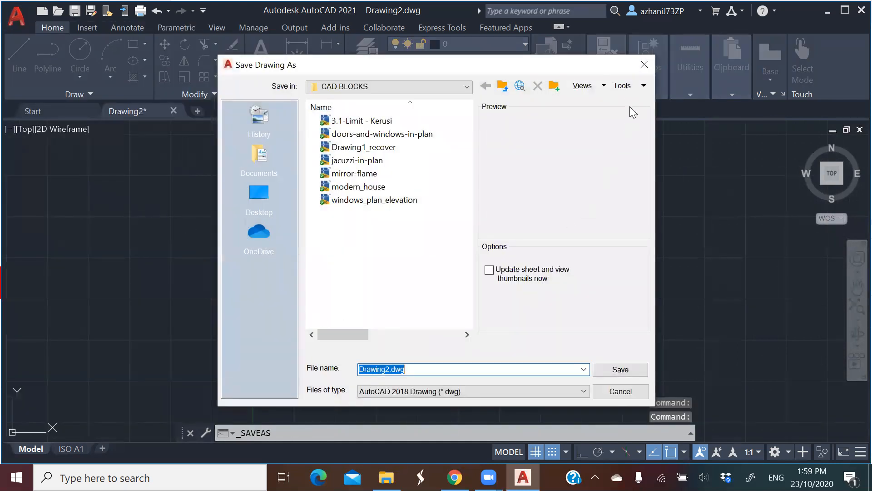
left_click(645, 64)
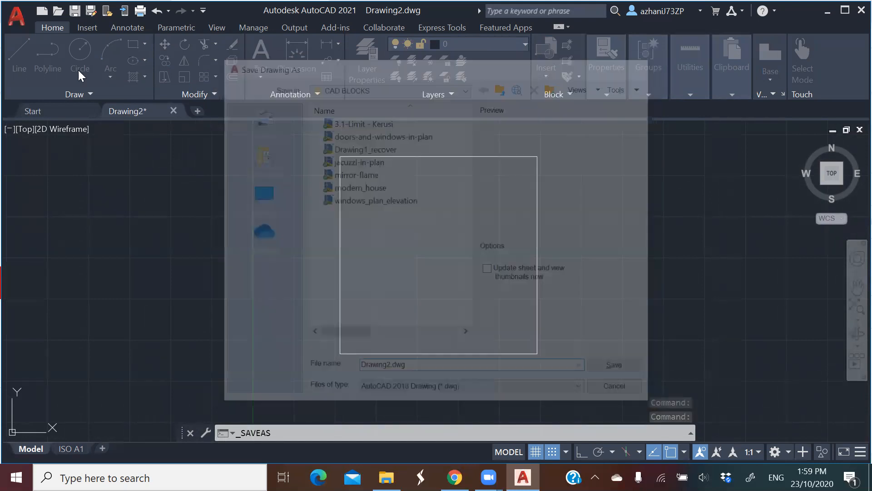
Save the drawing as a drawing template named Tutorial in the Template folder, accepting the metric template options
left_click(18, 21)
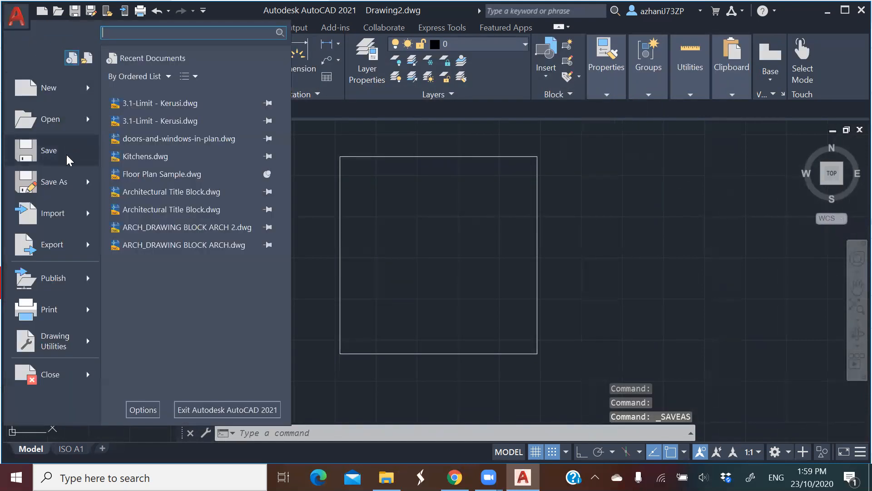
mouse_move(64, 188)
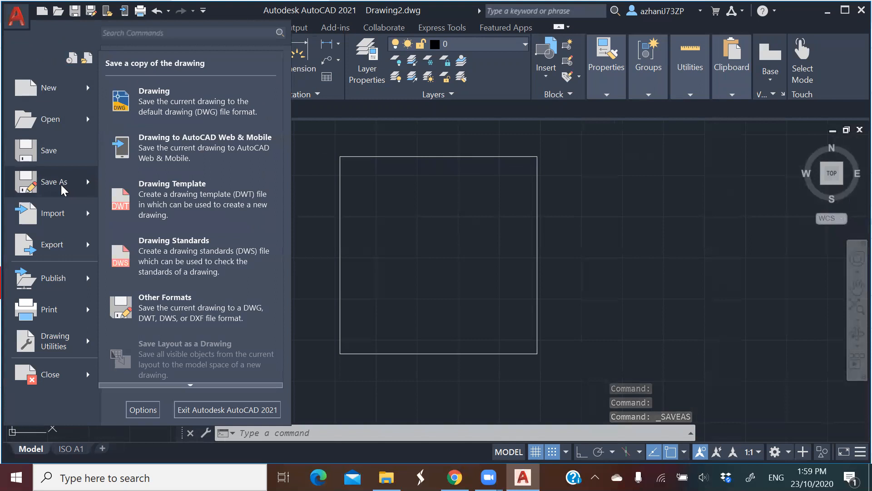
left_click(186, 189)
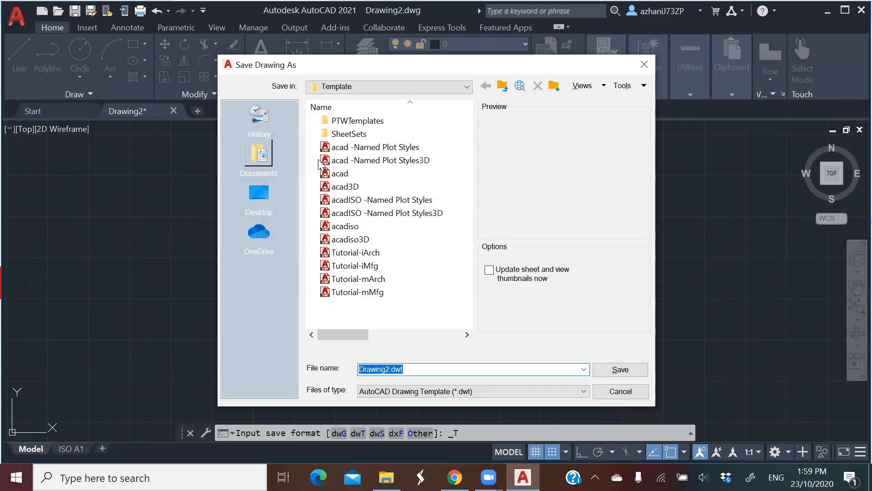
left_click(386, 369)
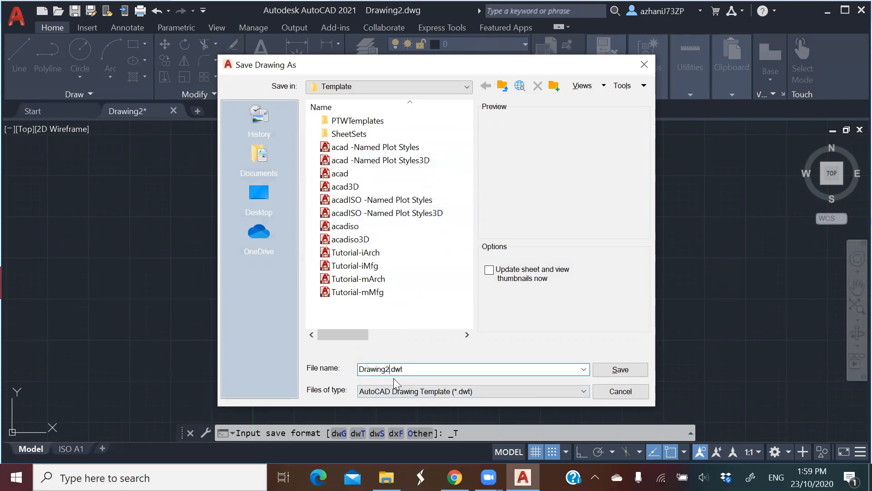
left_click_drag(376, 369, 353, 369)
type("Tutorial")
left_click(618, 369)
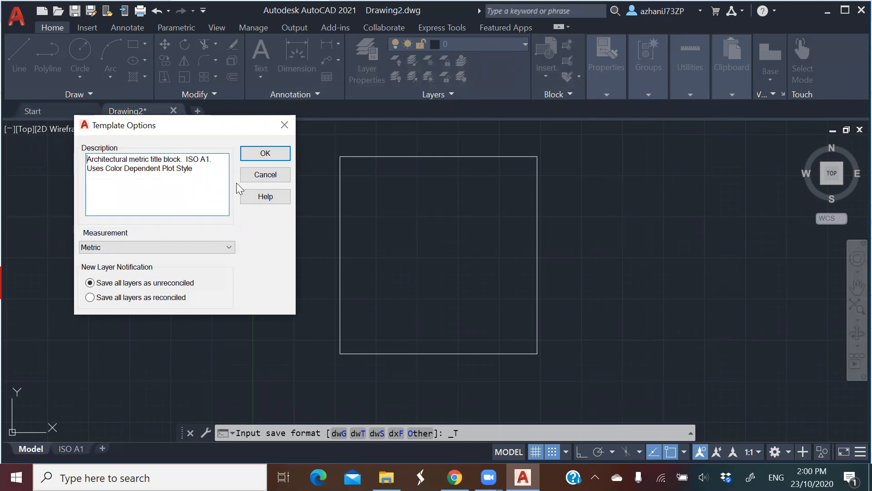
left_click(267, 153)
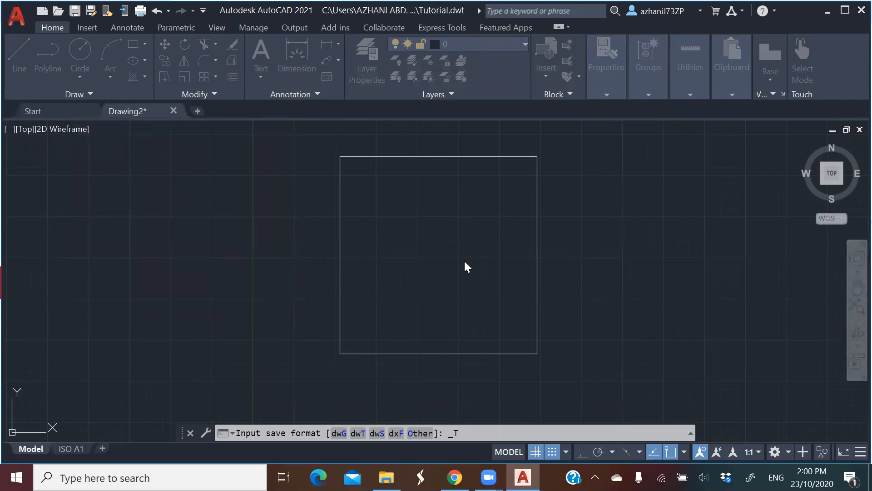
left_click(268, 151)
left_click(390, 257)
scroll(399, 289, "down", 6)
scroll(417, 252, "up", 4)
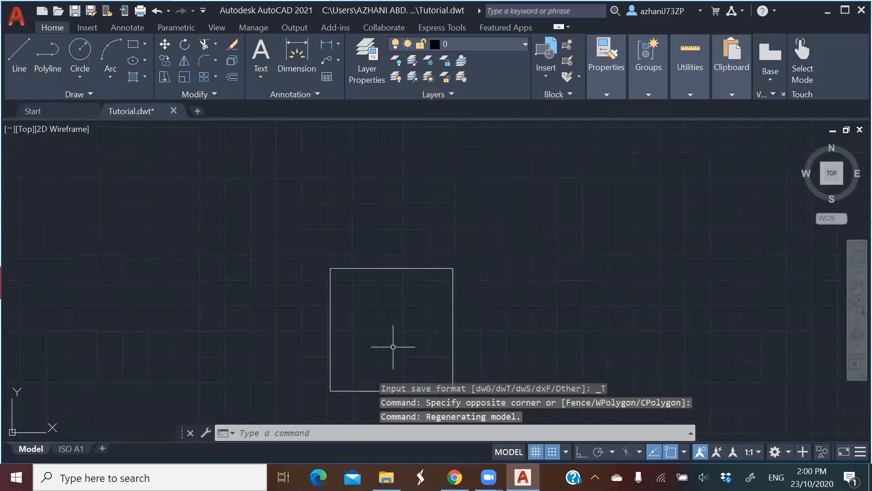
scroll(415, 215, "down", 2)
scroll(412, 294, "up", 2)
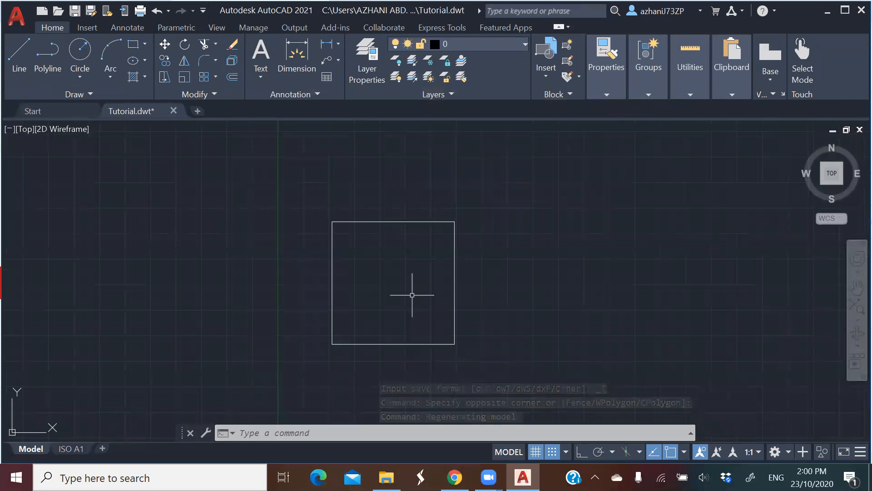